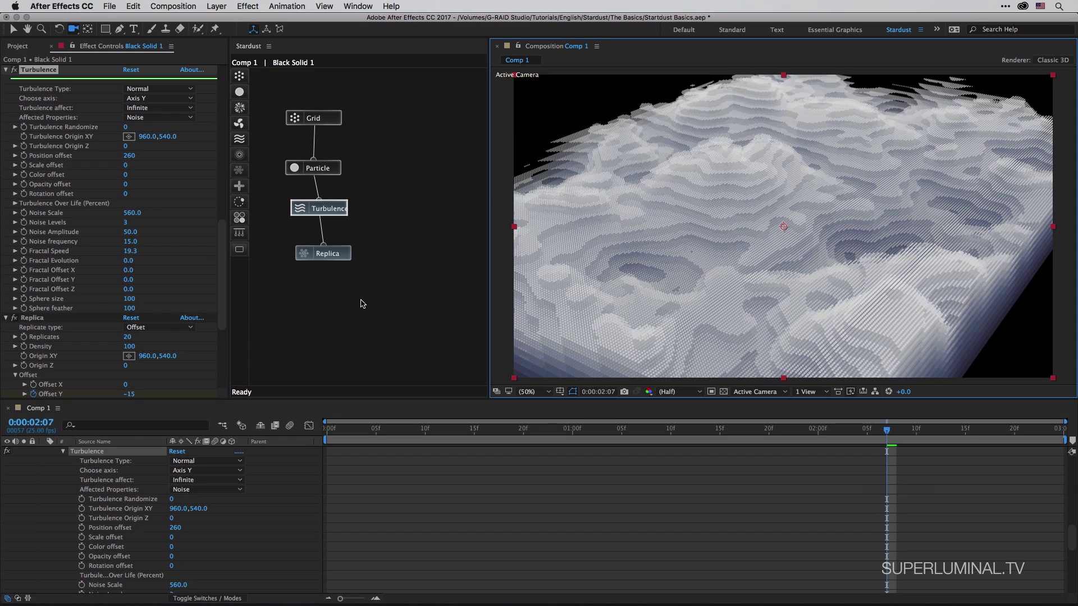
# Step: Drop a Sphere Field node into the Stardust graph and wire Replica's output into it
pyautogui.click(240, 156)
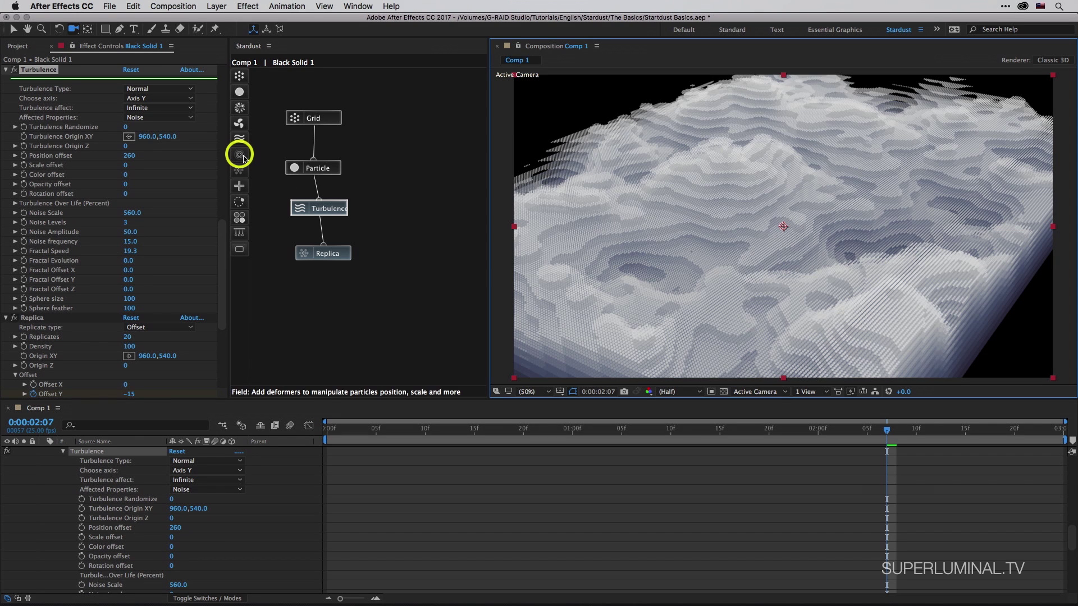
pyautogui.moveTo(243, 158); pyautogui.dragTo(320, 310)
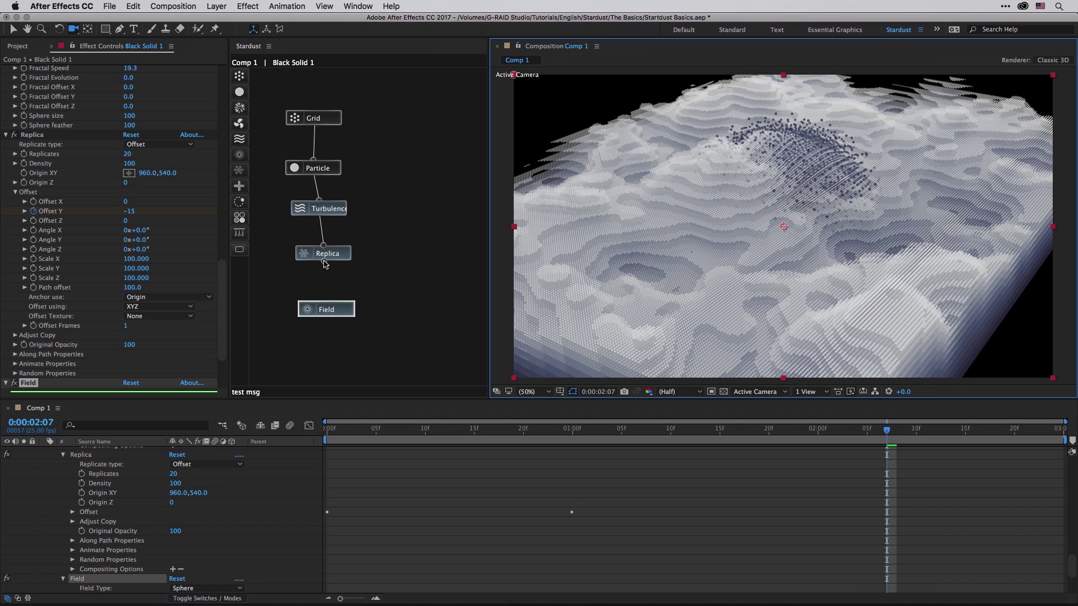
pyautogui.moveTo(327, 271); pyautogui.dragTo(326, 311)
pyautogui.moveTo(226, 285); pyautogui.dragTo(225, 330)
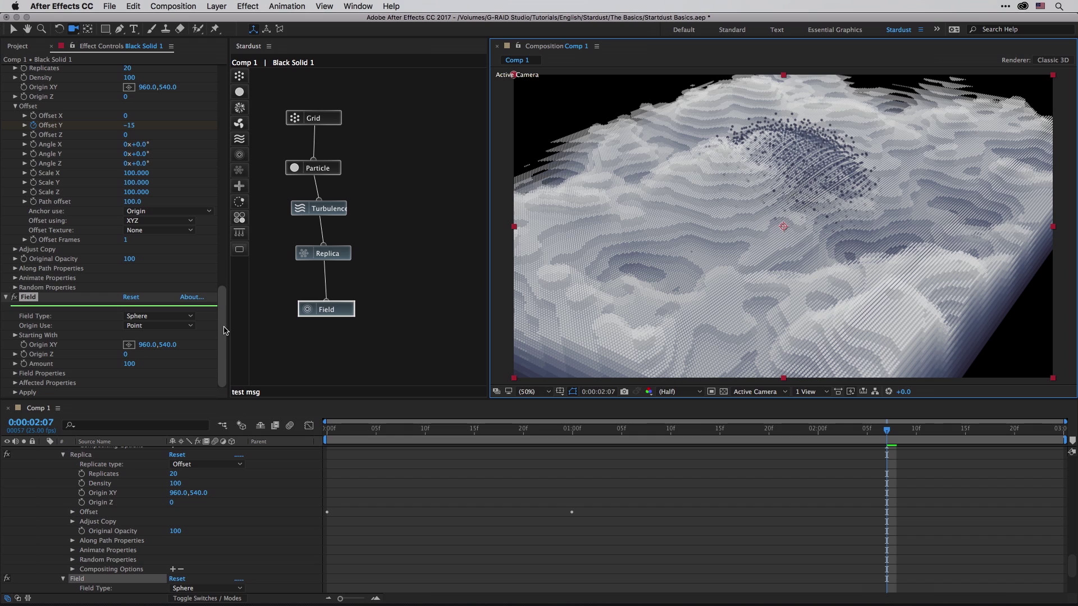
# Step: Raise the field's affected Size to 140
pyautogui.click(224, 330)
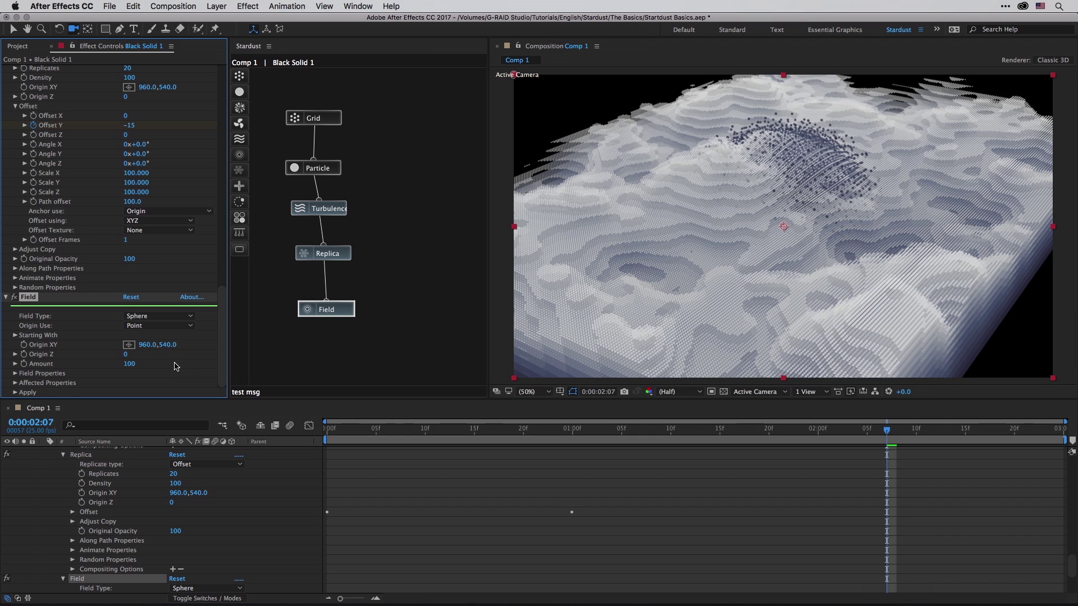
pyautogui.click(15, 384)
pyautogui.scroll(-2, 15, 386)
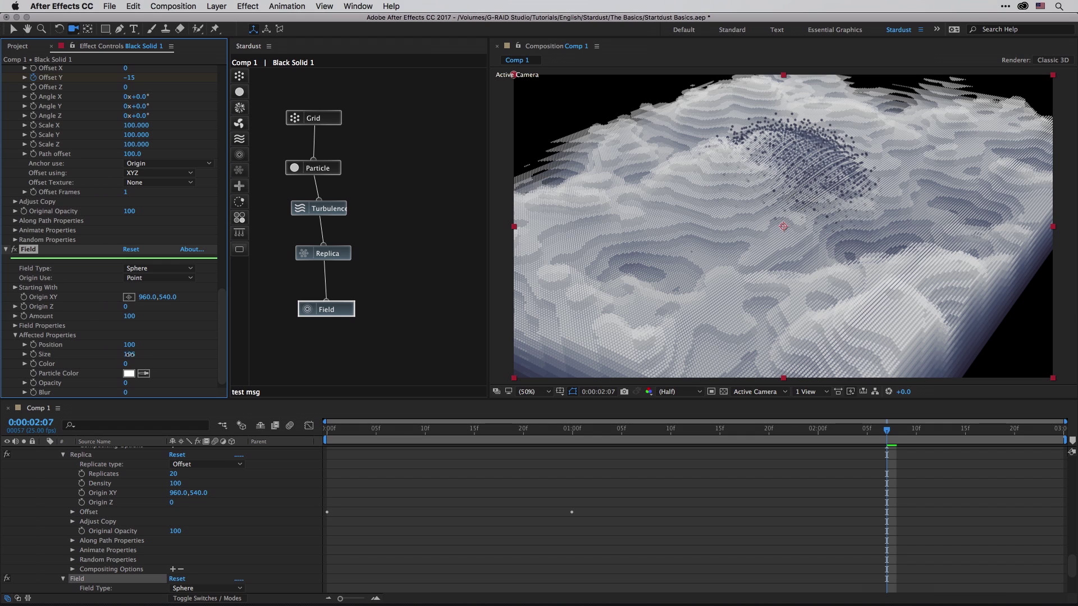
pyautogui.moveTo(129, 354); pyautogui.dragTo(148, 355)
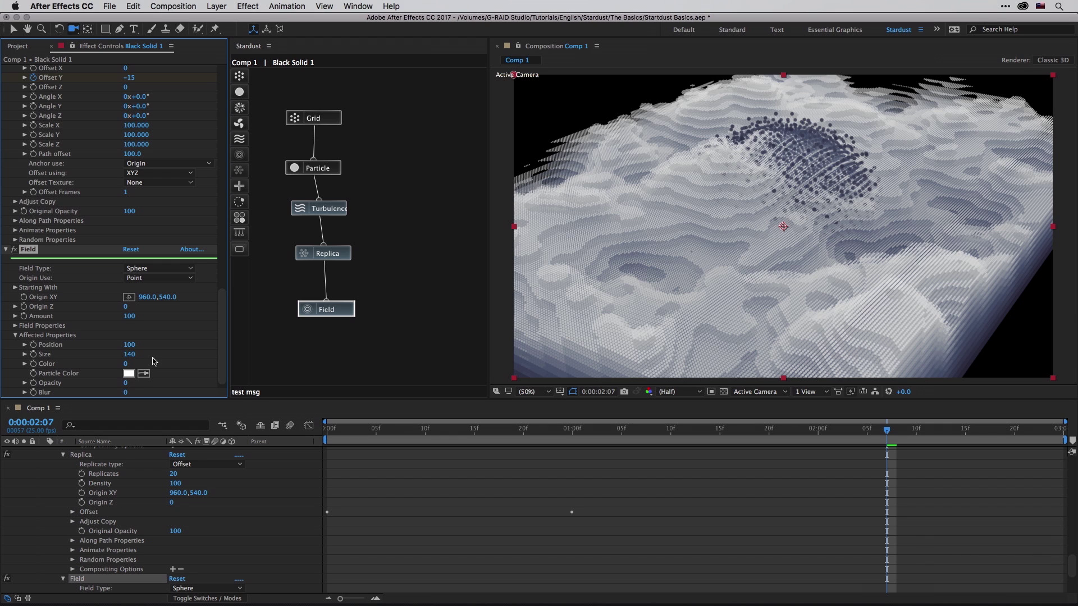
# Step: Set the field's particle color to deep red (B12525) and raise Color to 111
pyautogui.click(129, 374)
pyautogui.click(486, 247)
pyautogui.moveTo(485, 247); pyautogui.dragTo(515, 176)
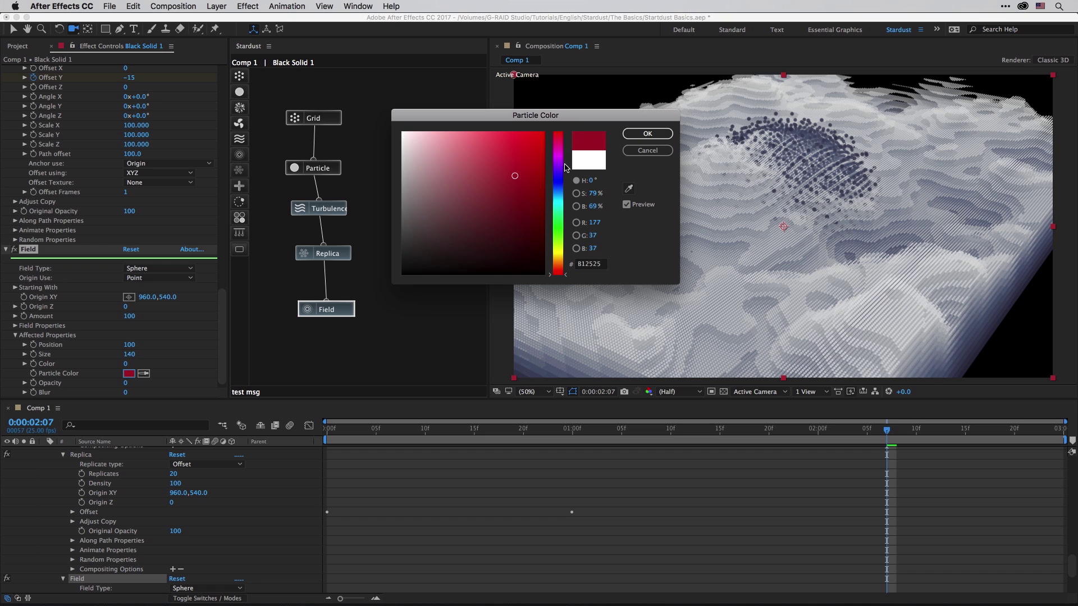
pyautogui.click(640, 135)
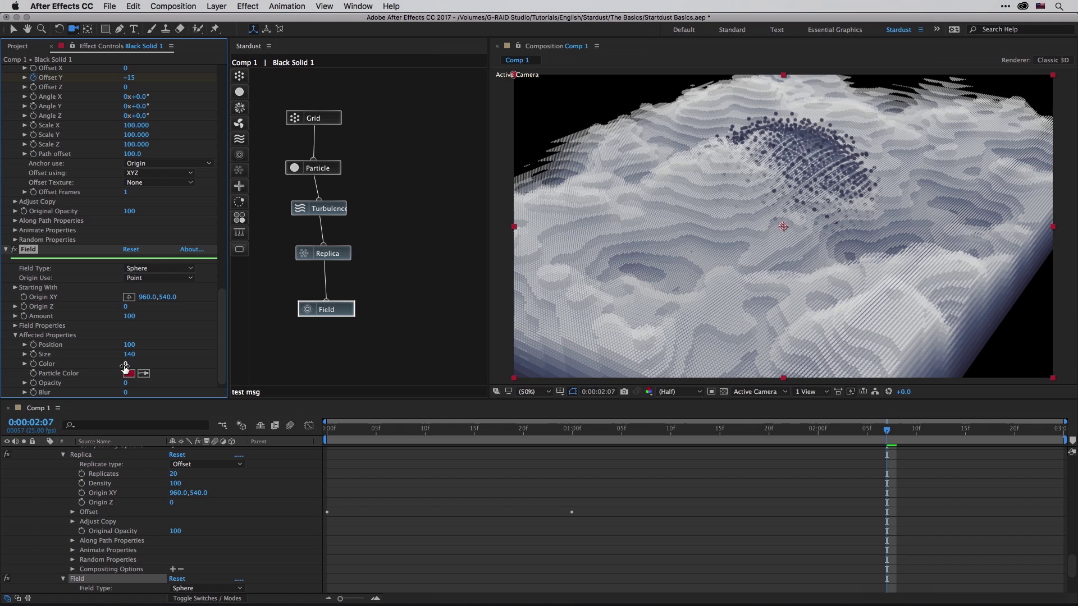
pyautogui.moveTo(125, 366); pyautogui.dragTo(187, 368)
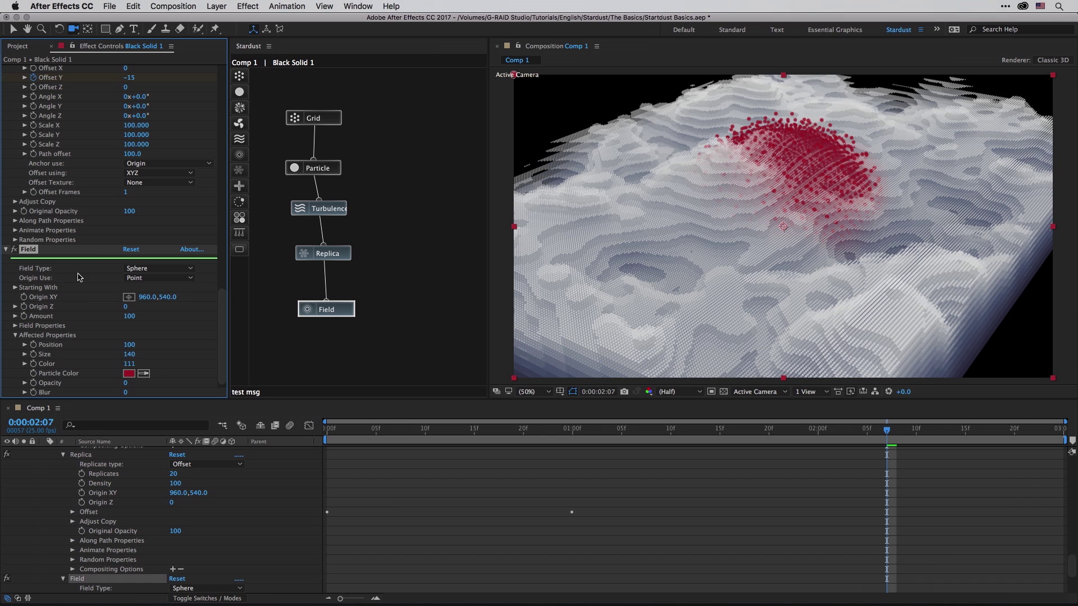
# Step: Try Box and then Bend field types, save the project, and raise Bend Amount
pyautogui.click(180, 273)
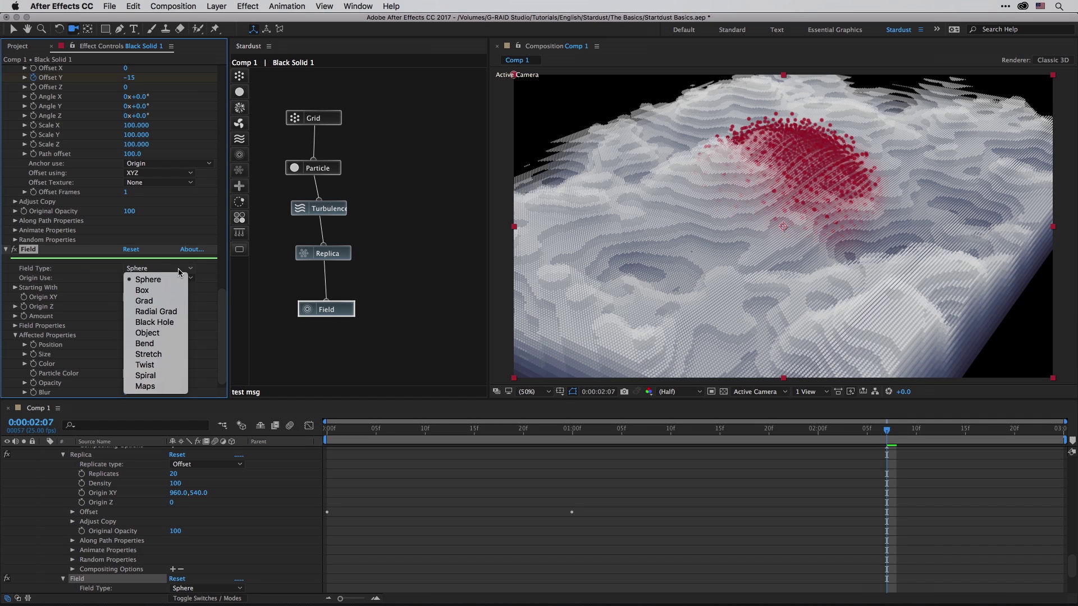
pyautogui.click(177, 291)
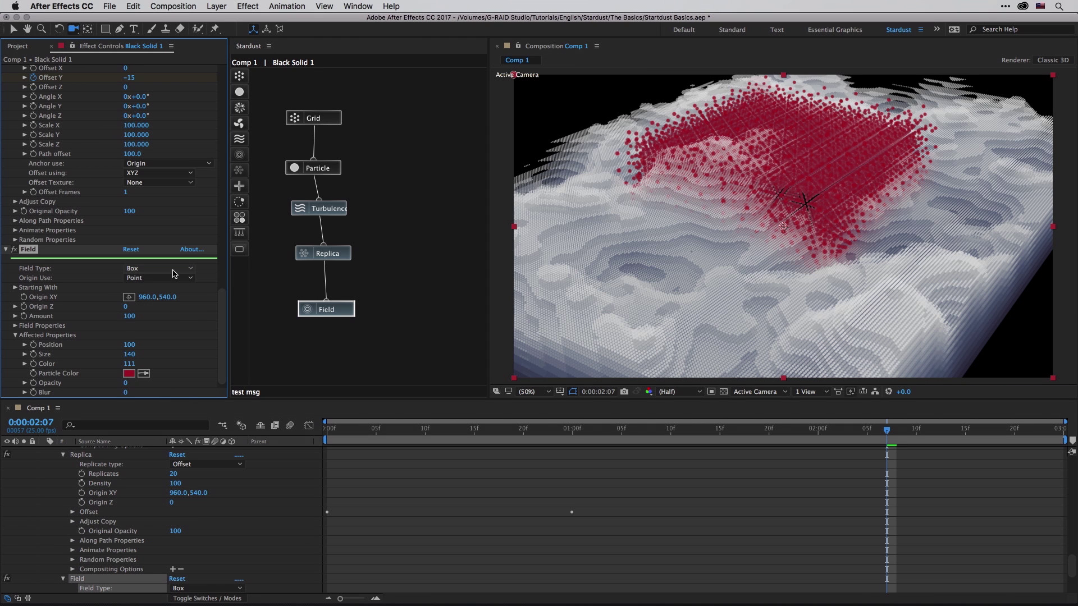
pyautogui.click(176, 270)
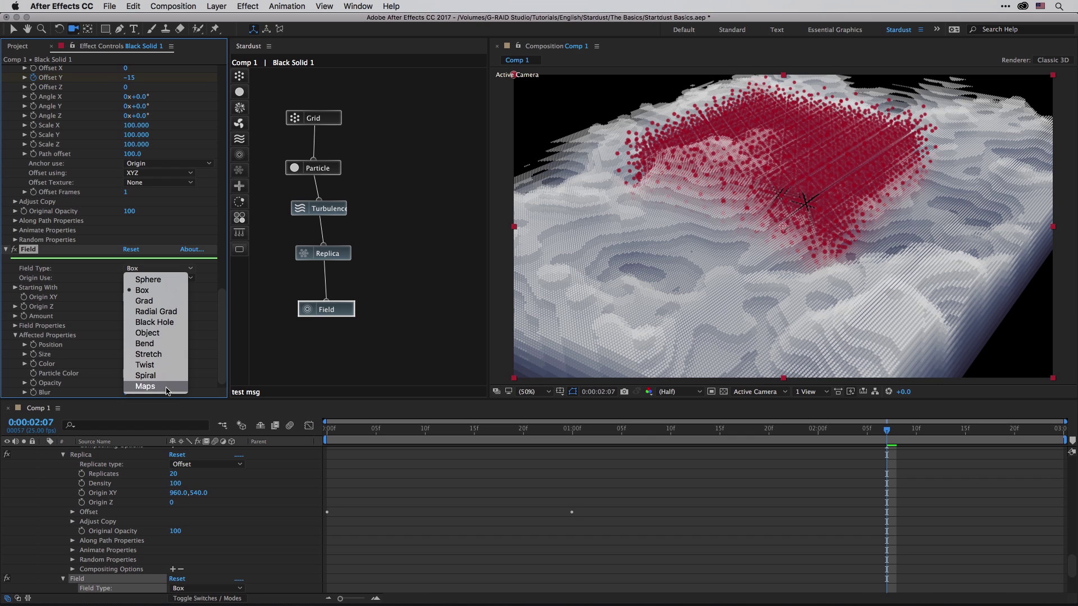
pyautogui.click(170, 344)
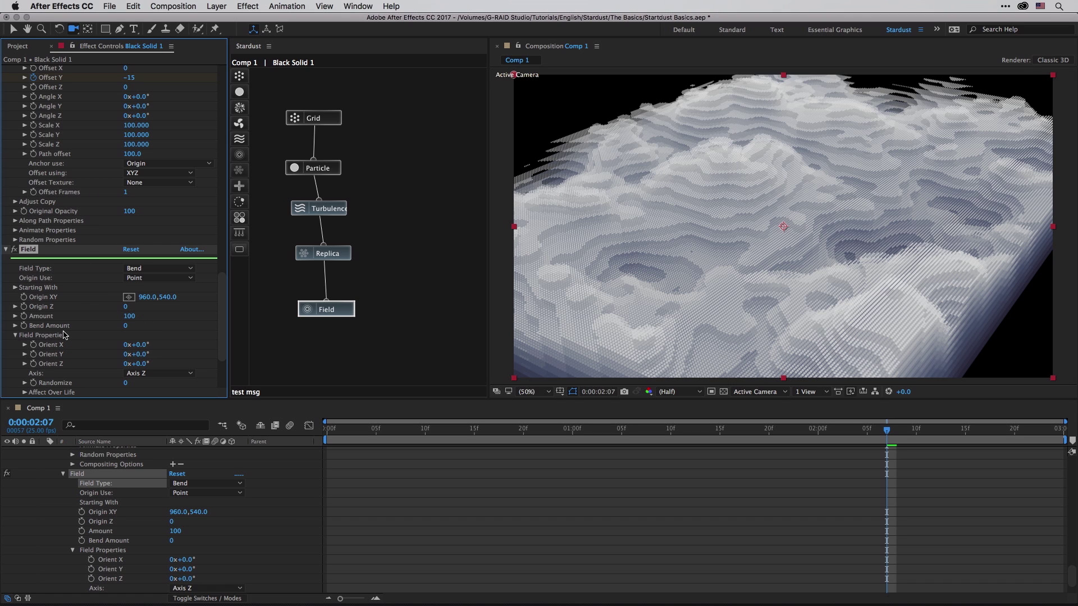
pyautogui.press('super+s')
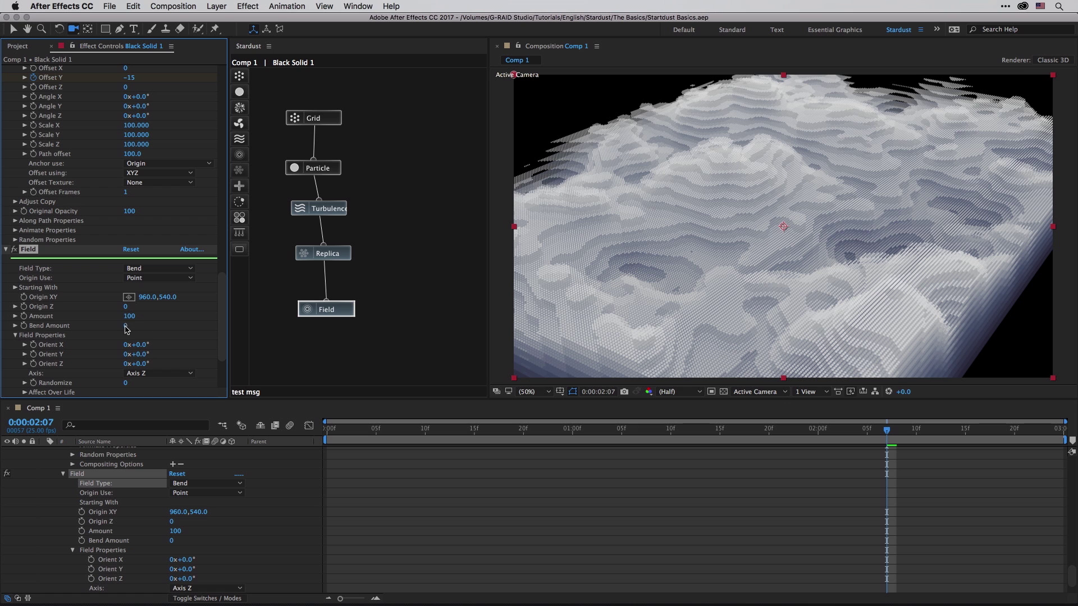
pyautogui.moveTo(124, 330); pyautogui.dragTo(146, 331)
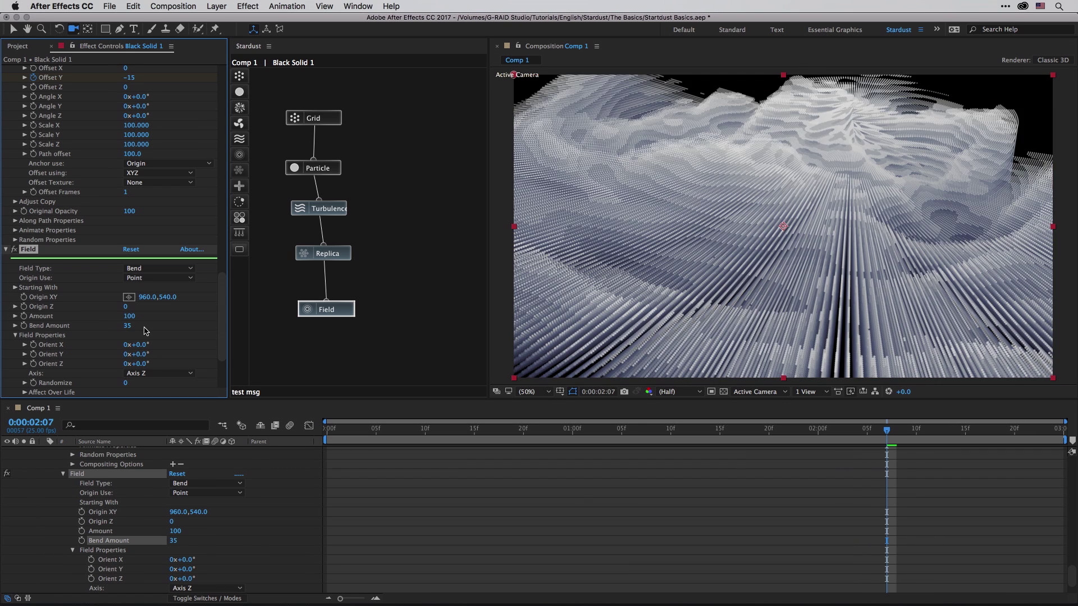
# Step: Switch the field type to Twist with a Twister Amount of 15
pyautogui.click(183, 270)
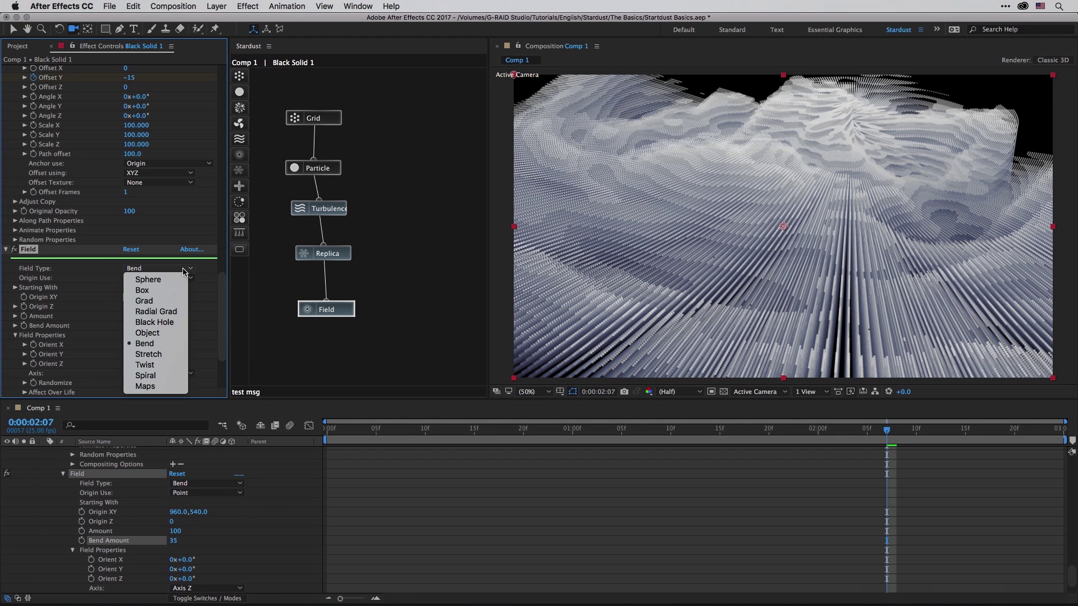
pyautogui.click(173, 367)
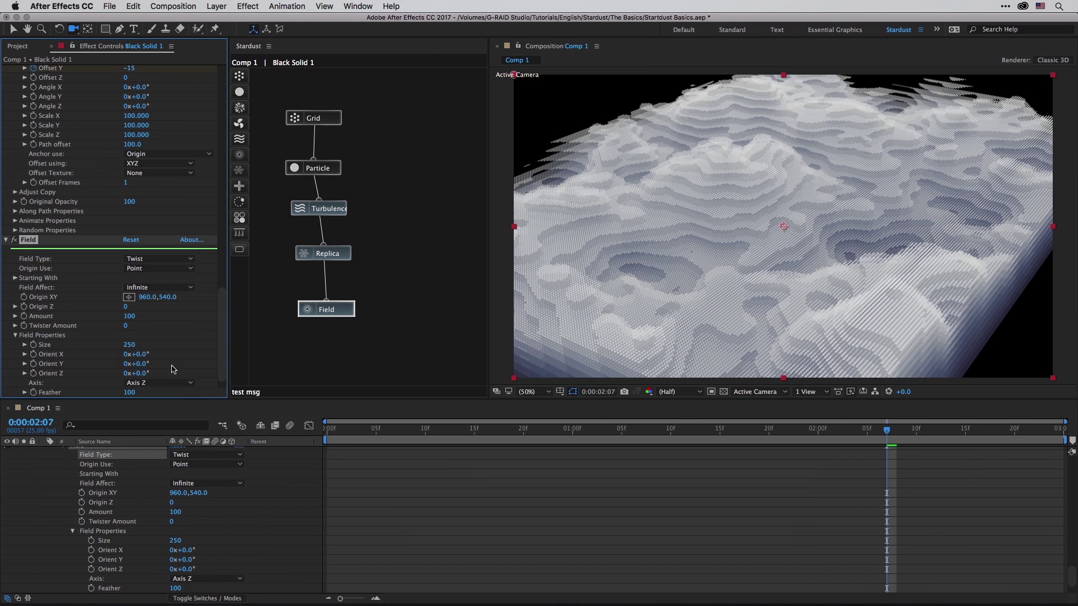
pyautogui.moveTo(126, 325); pyautogui.dragTo(151, 326)
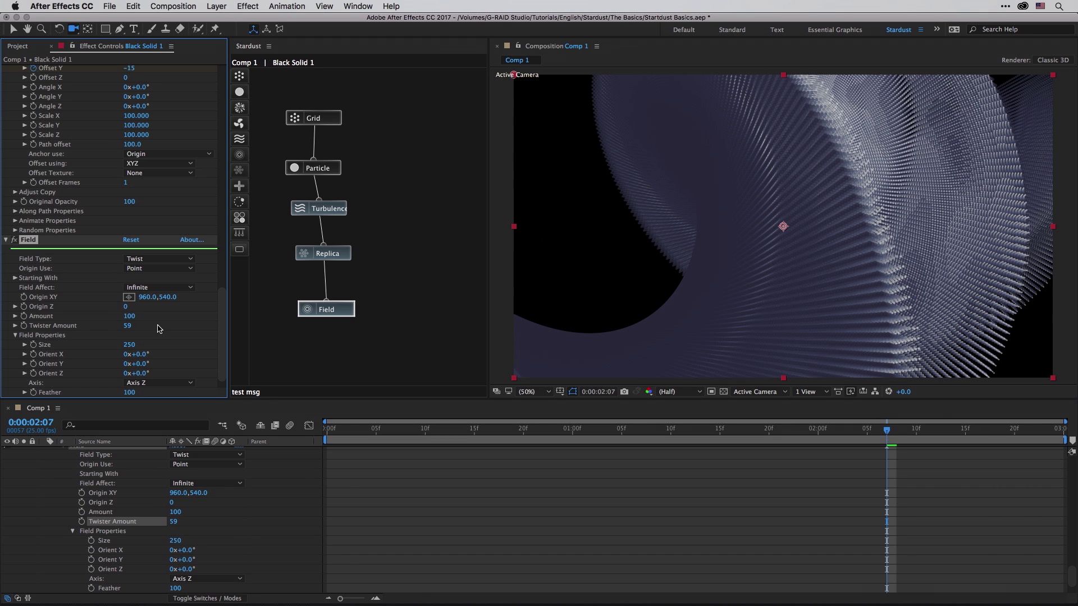
pyautogui.click(127, 326)
pyautogui.write('15')
pyautogui.press('Return')
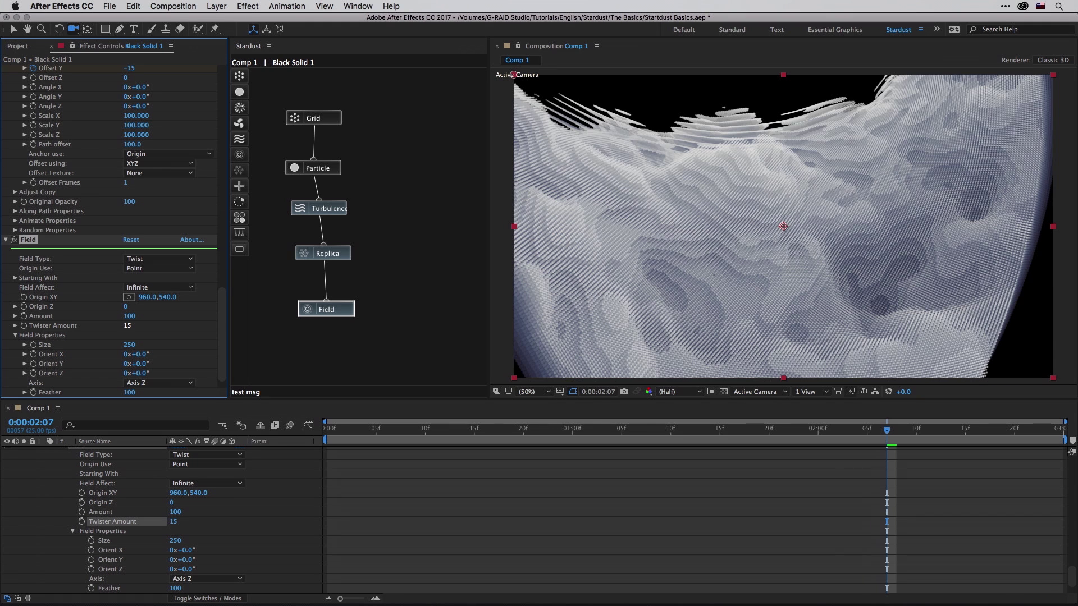
# Step: Raise the Twister Amount to 25, then to 35
pyautogui.click(129, 326)
pyautogui.write('25')
pyautogui.press('Return')
pyautogui.moveTo(734, 264); pyautogui.dragTo(715, 294)
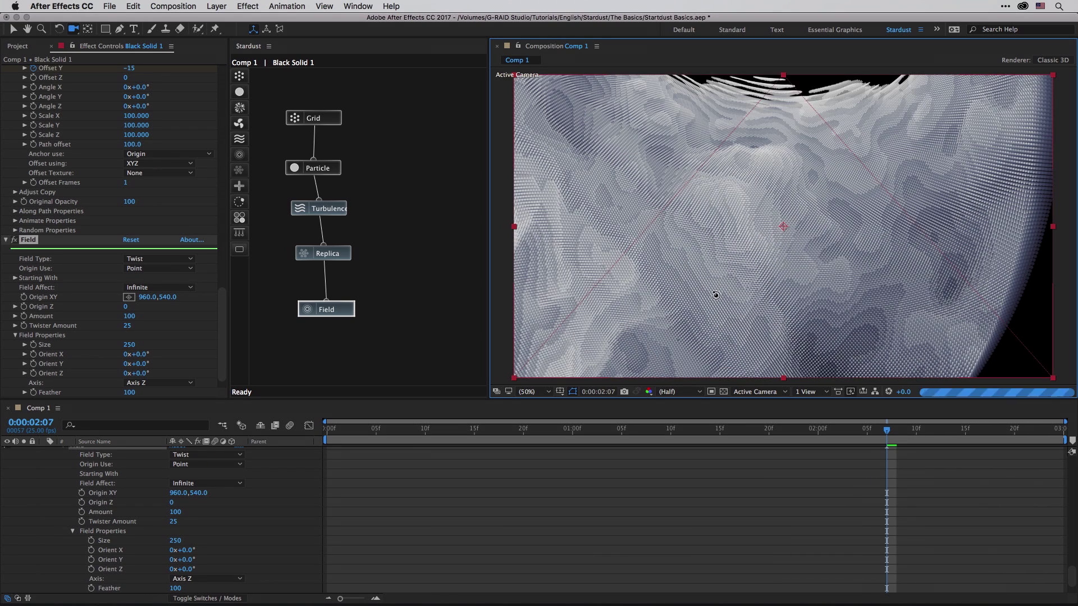
pyautogui.click(127, 326)
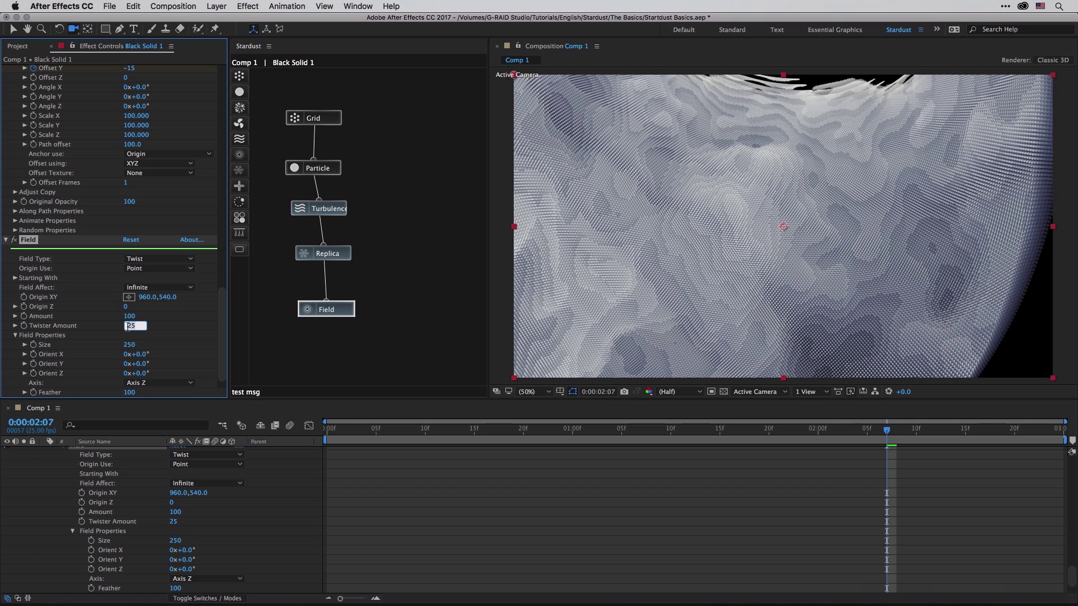
pyautogui.write('35')
pyautogui.press('Return')
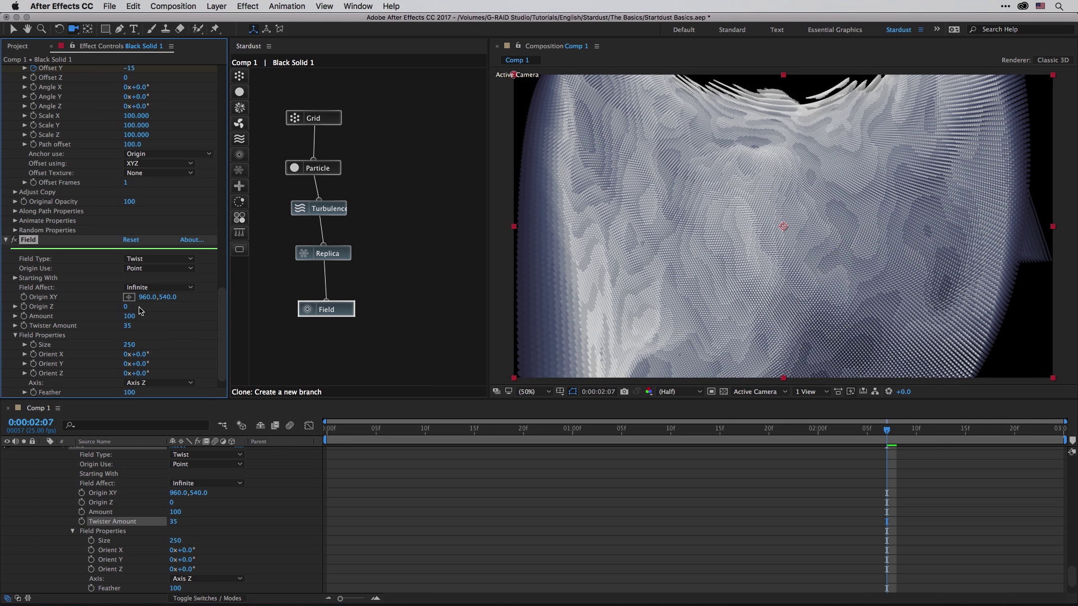
# Step: Make the field a Spiral with Spiral Amount 29 acting on all axes
pyautogui.click(172, 262)
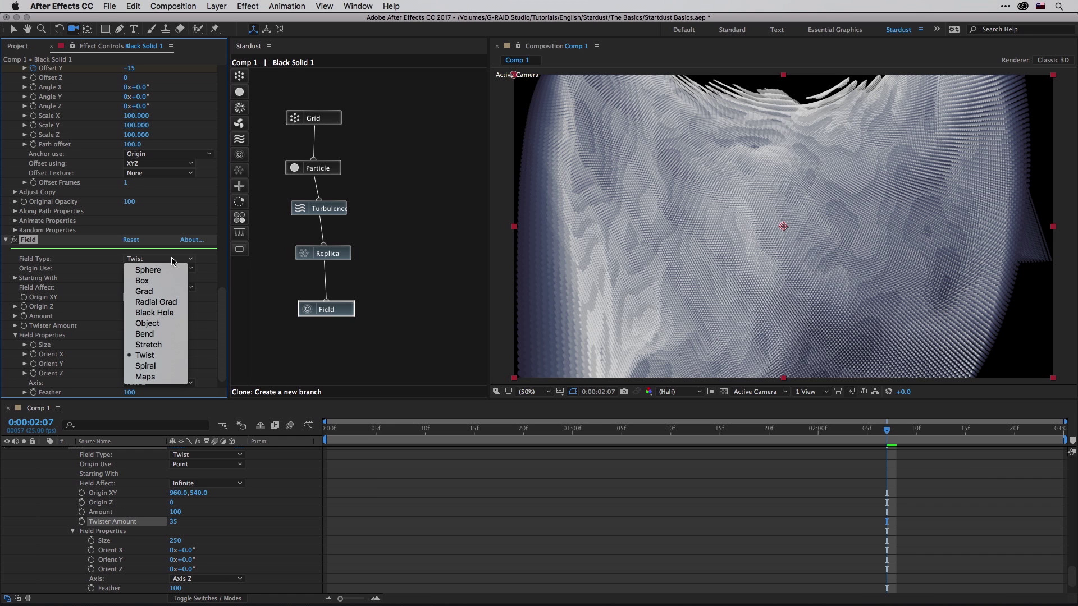
pyautogui.click(167, 366)
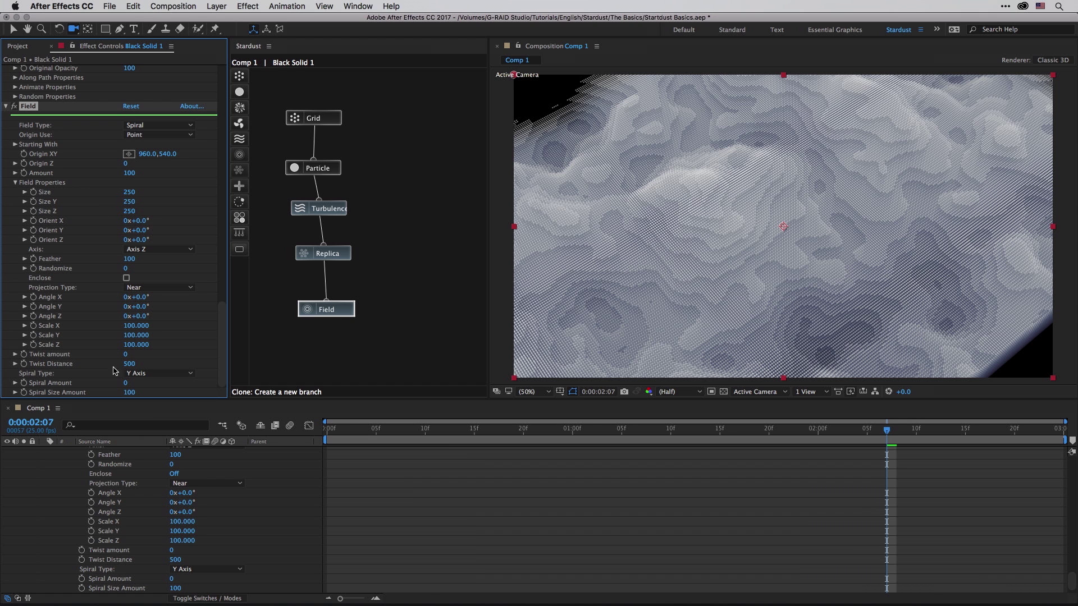
pyautogui.moveTo(125, 382); pyautogui.dragTo(149, 385)
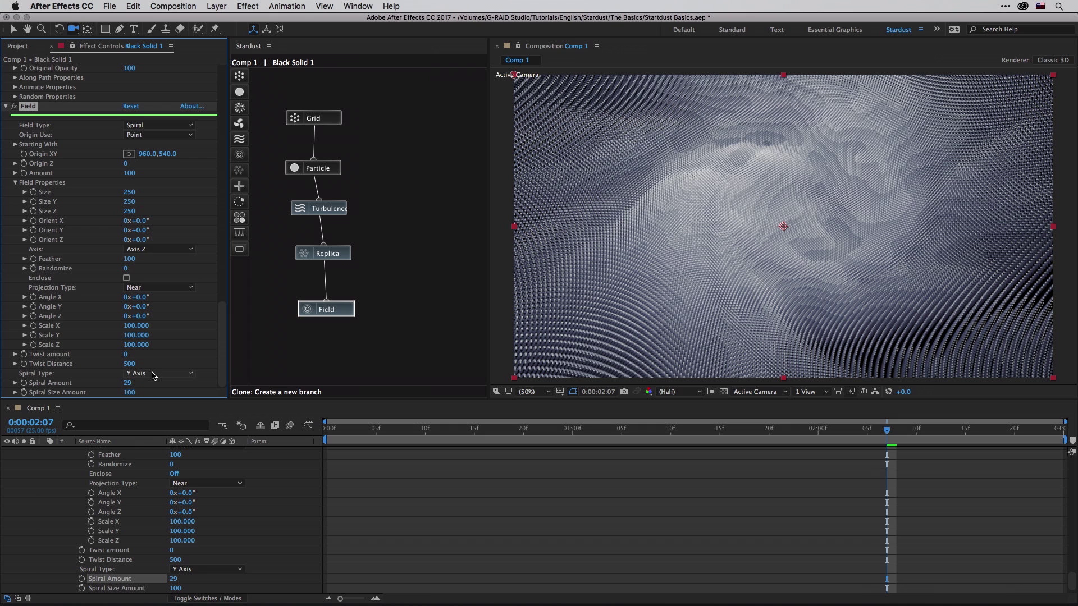
pyautogui.click(153, 373)
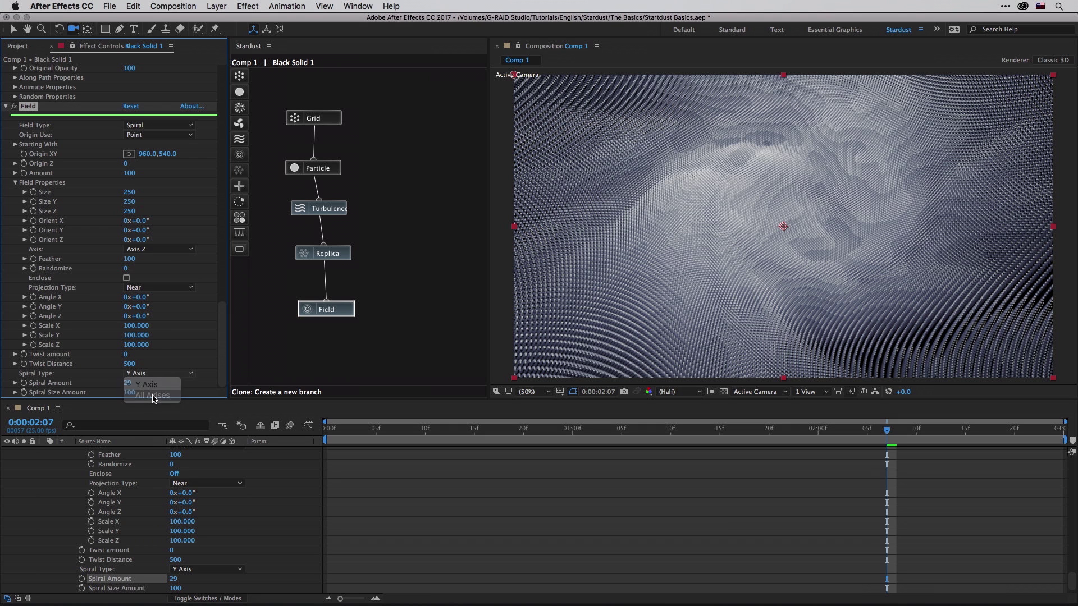
pyautogui.click(153, 396)
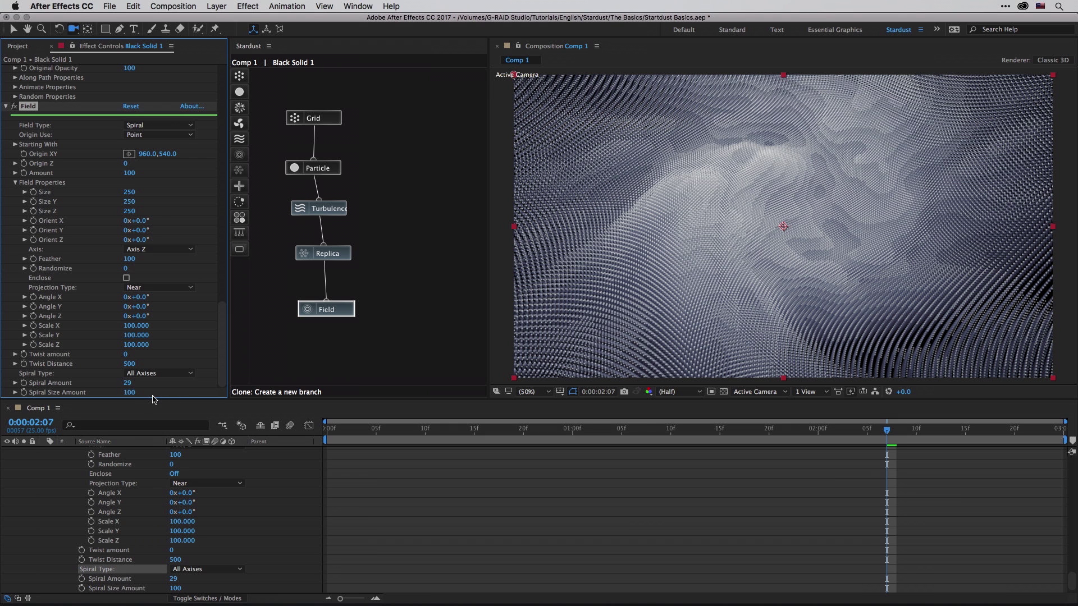
# Step: Switch the field to Twist with Twister Amount 81 and Size 272
pyautogui.click(168, 126)
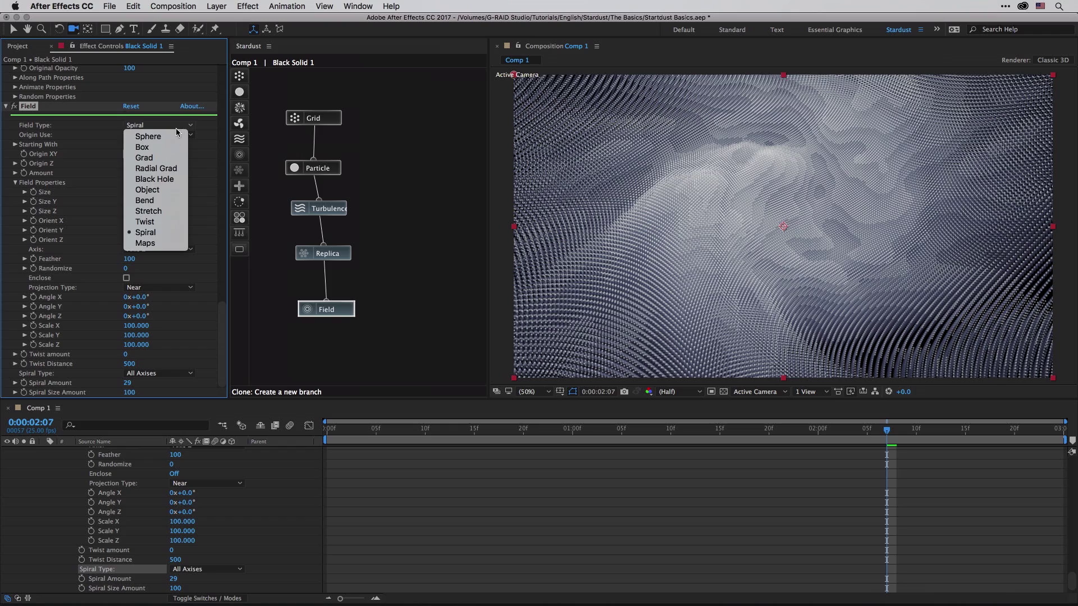
pyautogui.click(177, 221)
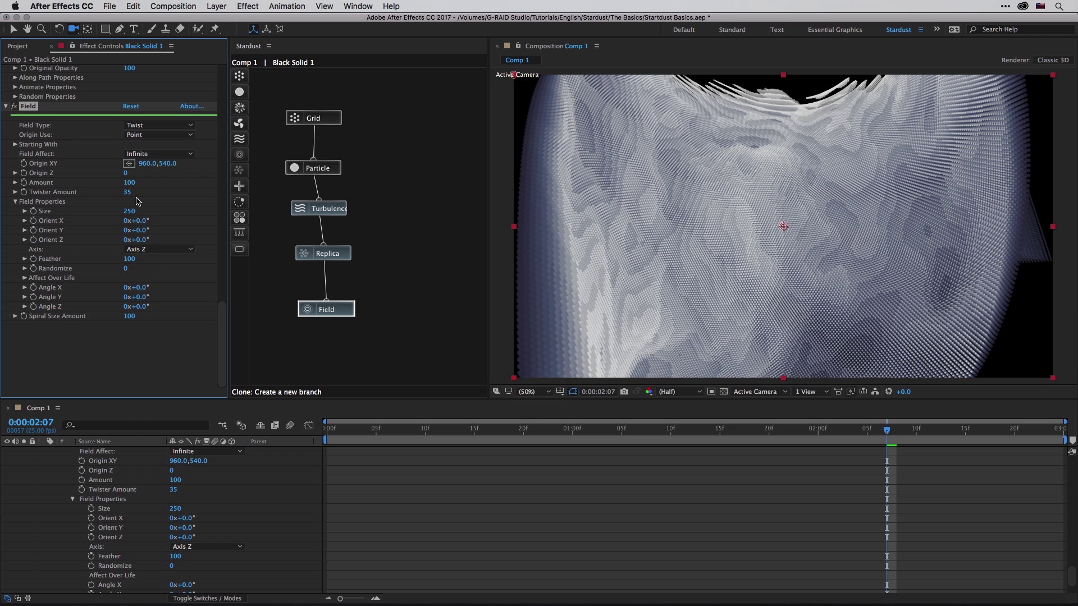
pyautogui.moveTo(126, 193); pyautogui.dragTo(151, 193)
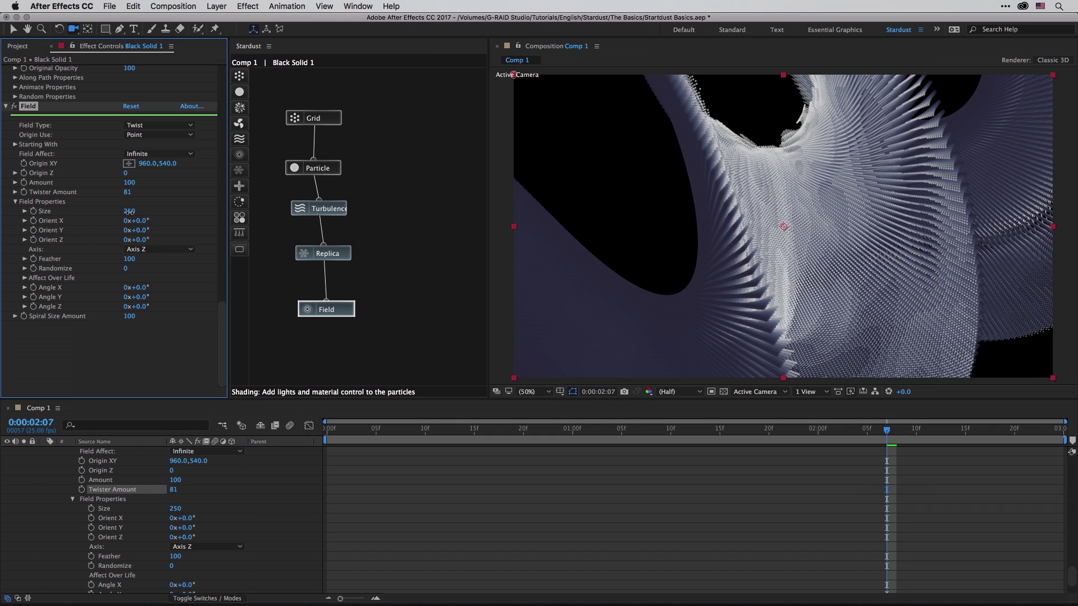
pyautogui.moveTo(129, 214); pyautogui.dragTo(142, 213)
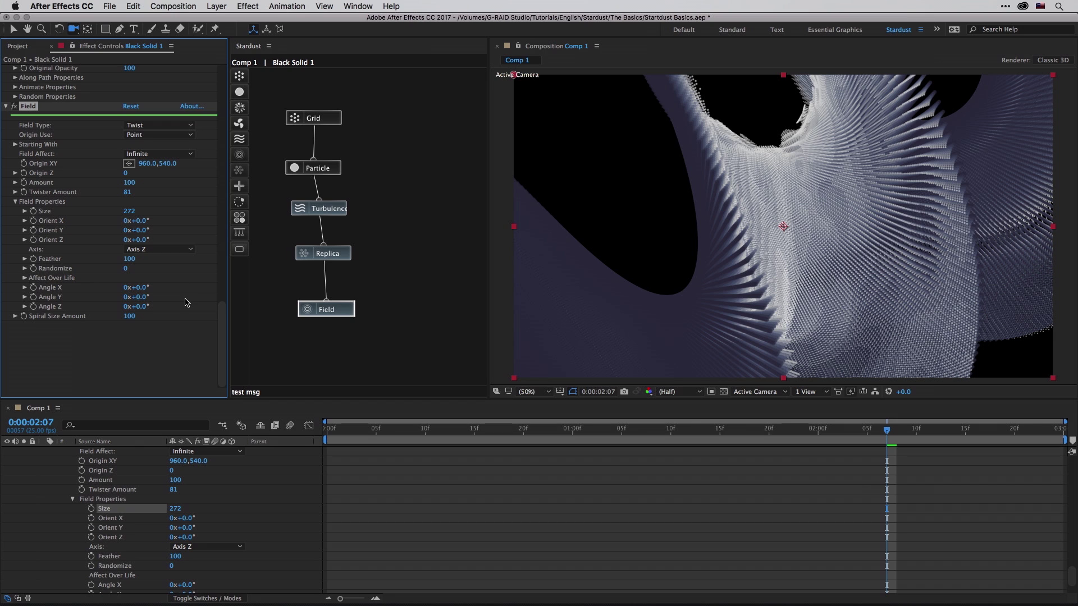
pyautogui.click(25, 278)
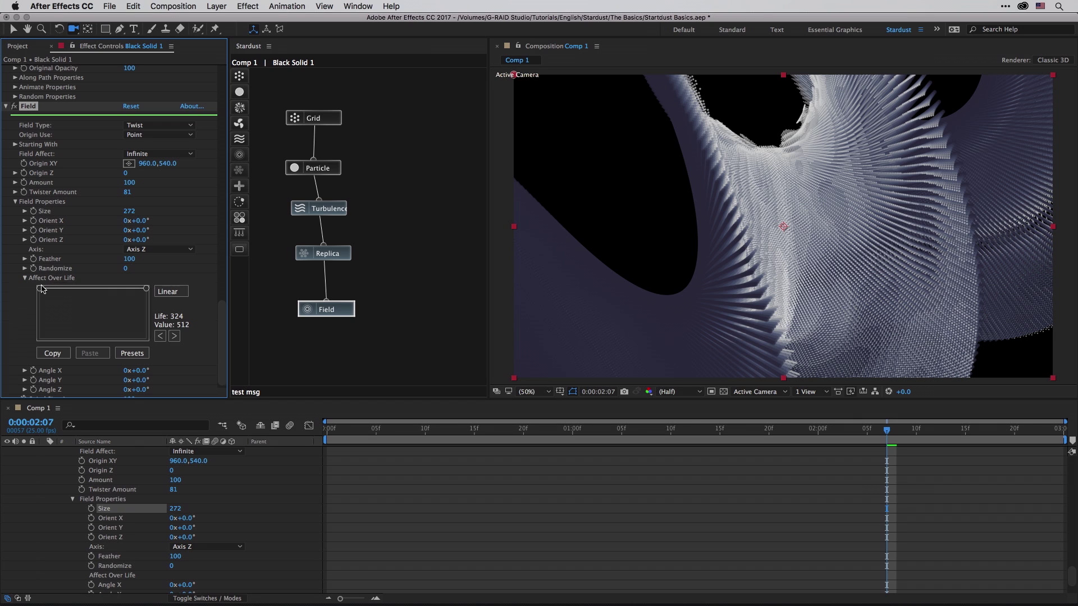
pyautogui.click(26, 279)
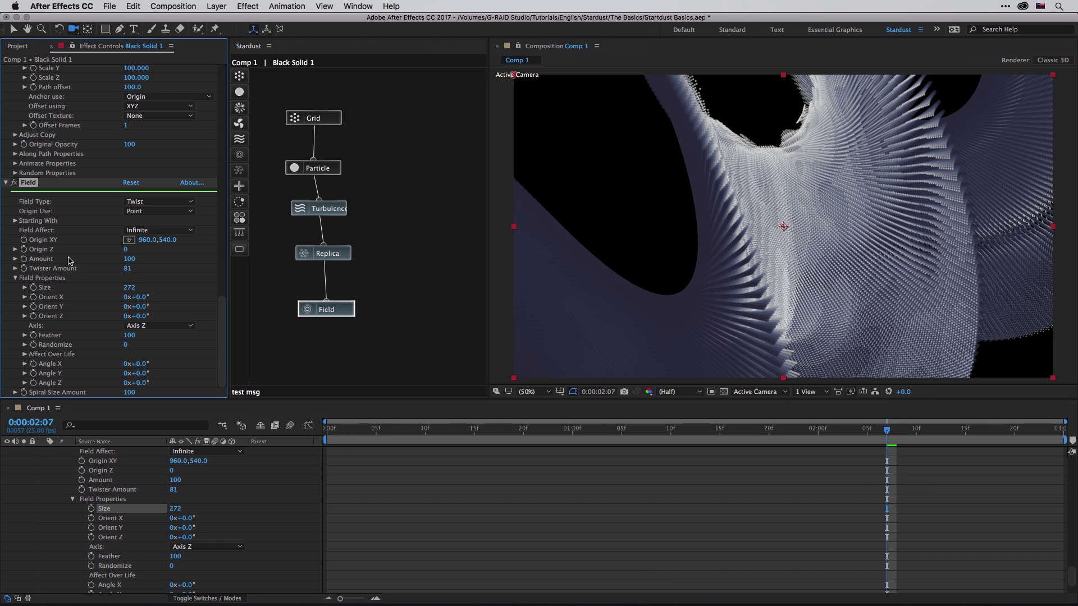
# Step: In the Stardust presets browser, go to Hud > Data and select Texturizer
pyautogui.moveTo(218, 311); pyautogui.dragTo(220, 78)
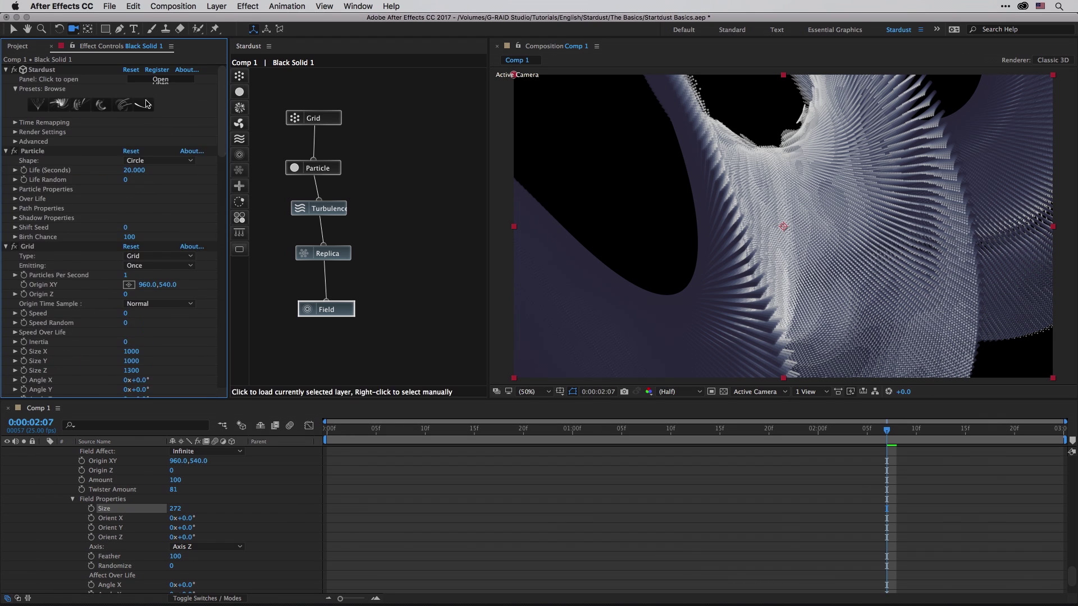
pyautogui.click(77, 106)
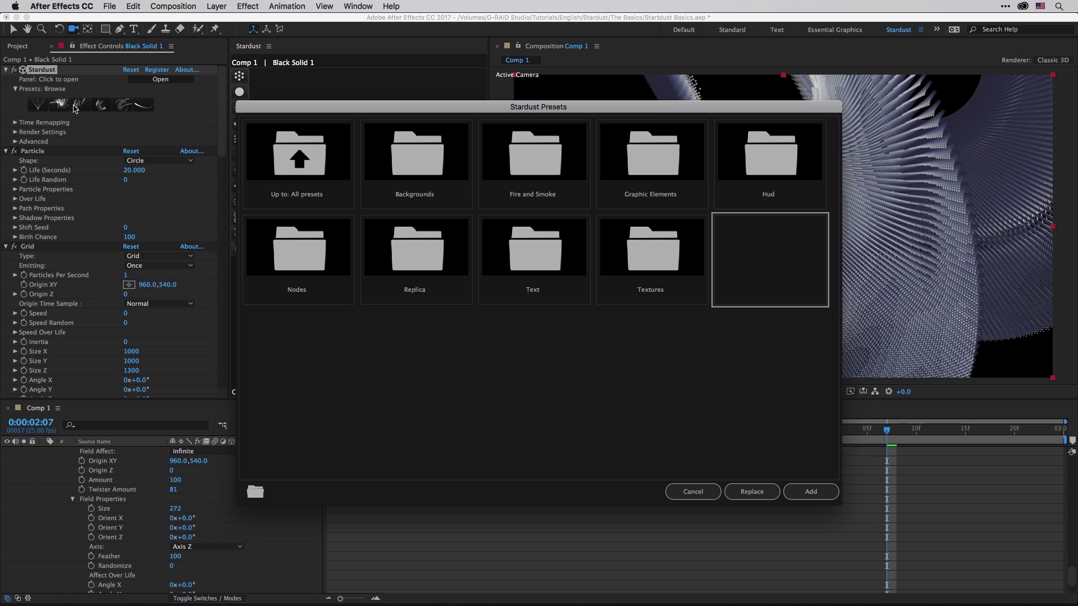
pyautogui.doubleClick(778, 162)
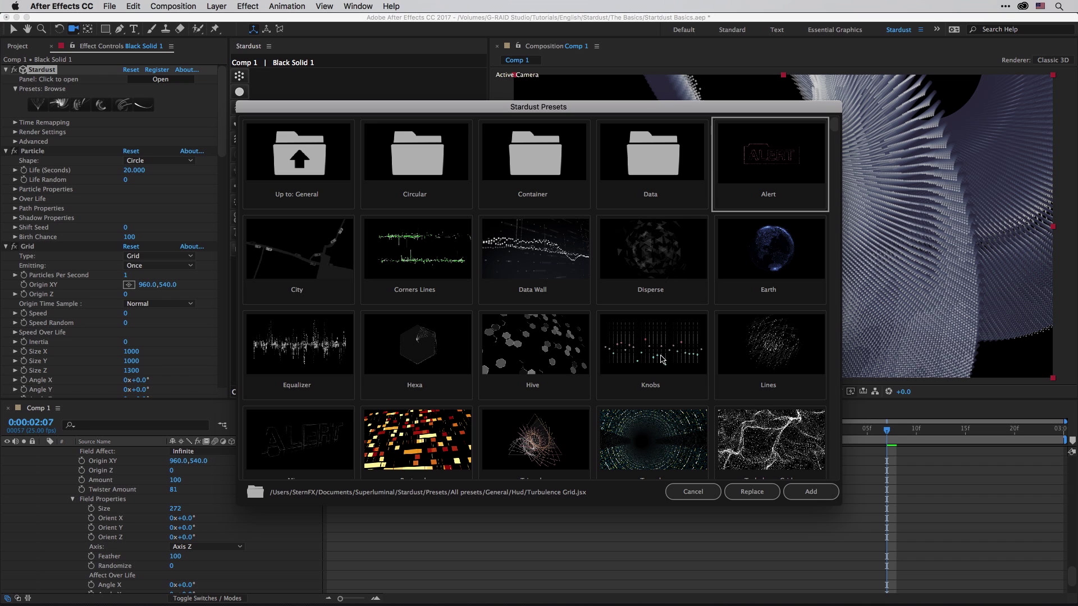
pyautogui.doubleClick(654, 161)
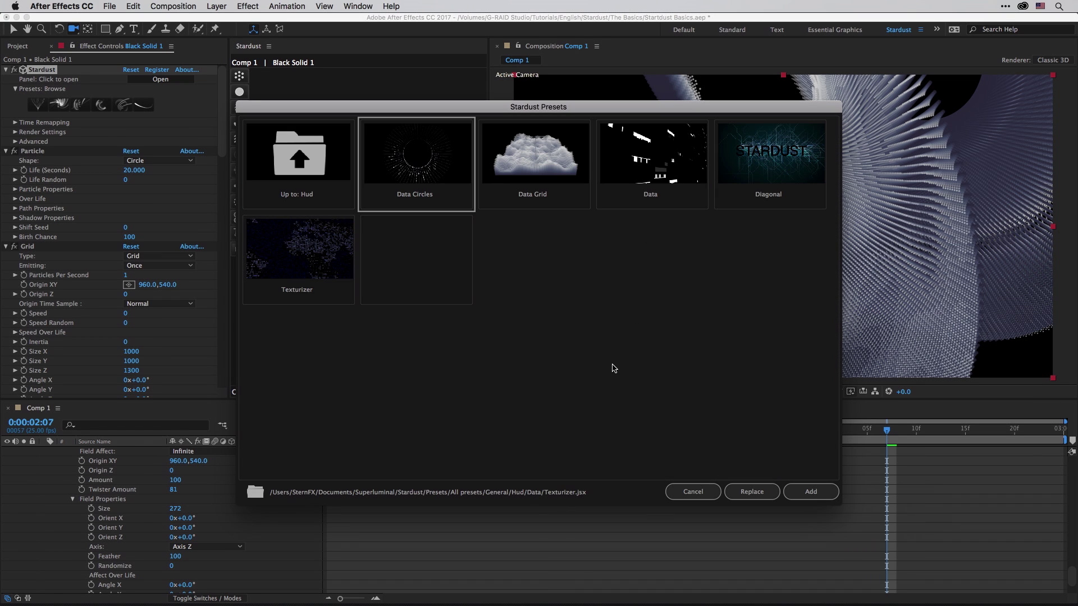
pyautogui.click(331, 262)
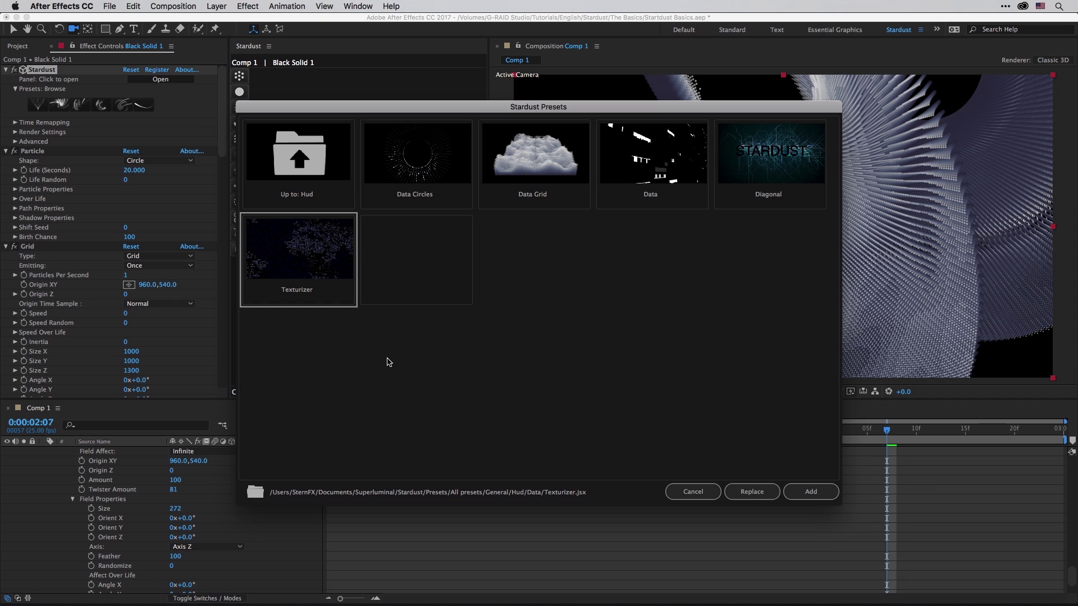
# Step: Replace the setup with the Texturizer preset, inspect Camera 1, and select the earth.png layer
pyautogui.click(752, 492)
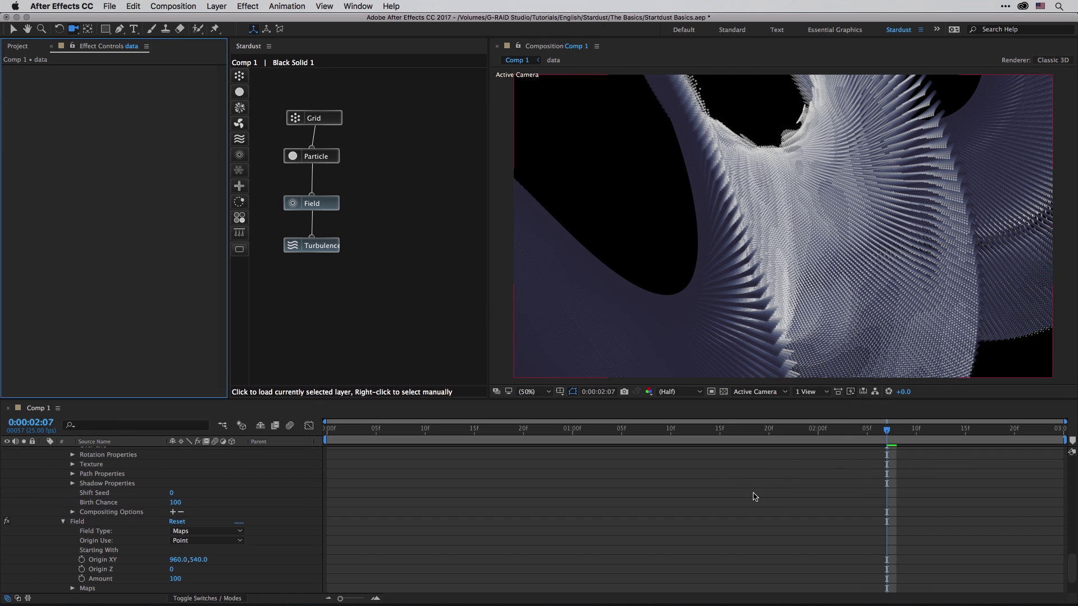
pyautogui.scroll(5, 172, 474)
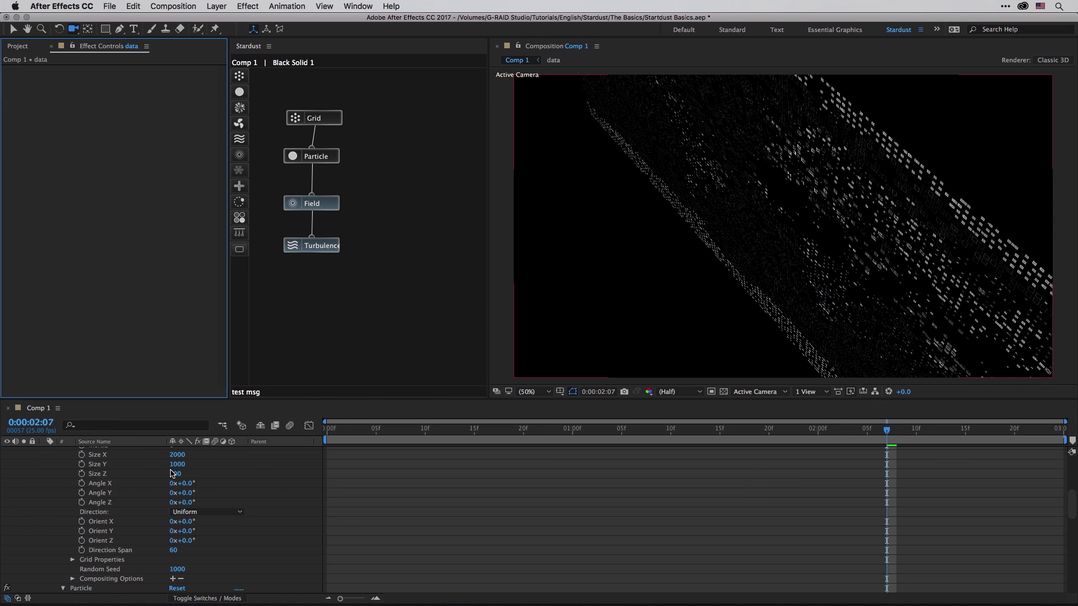
pyautogui.scroll(8, 171, 474)
pyautogui.click(44, 472)
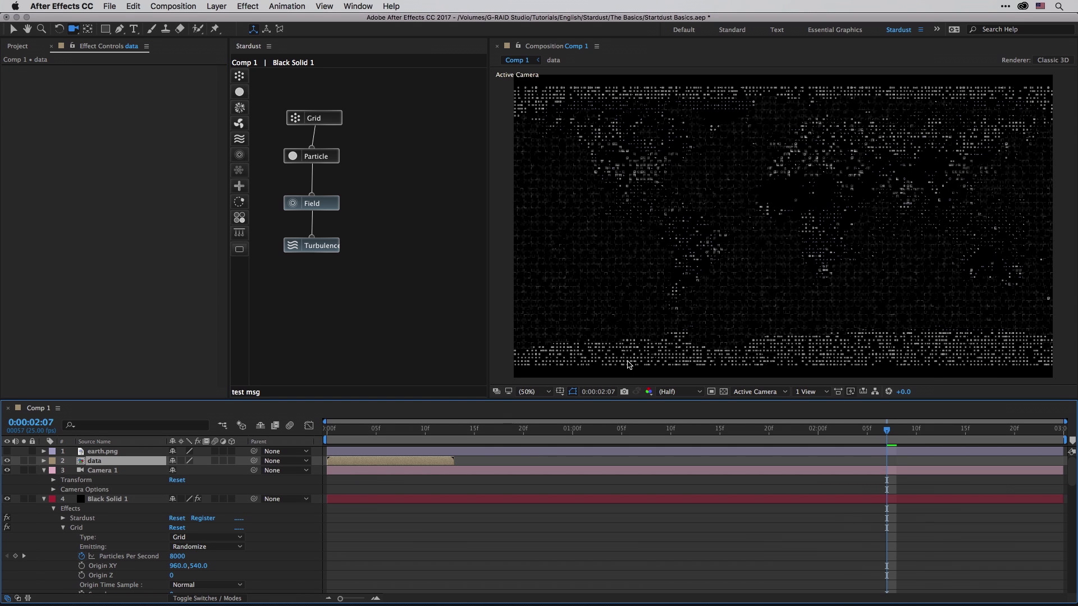
pyautogui.click(45, 470)
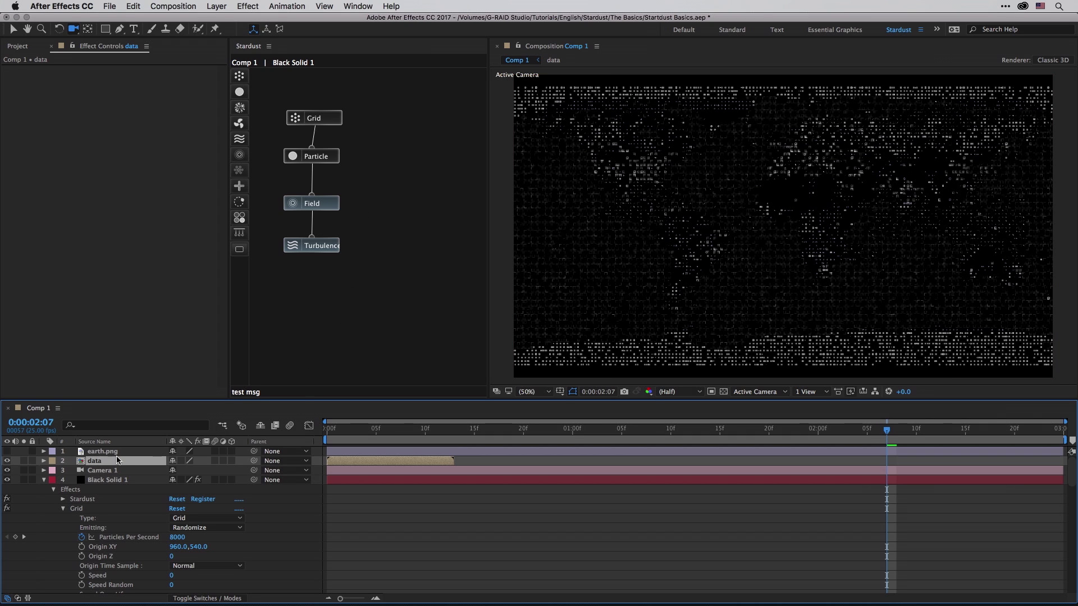
pyautogui.click(102, 452)
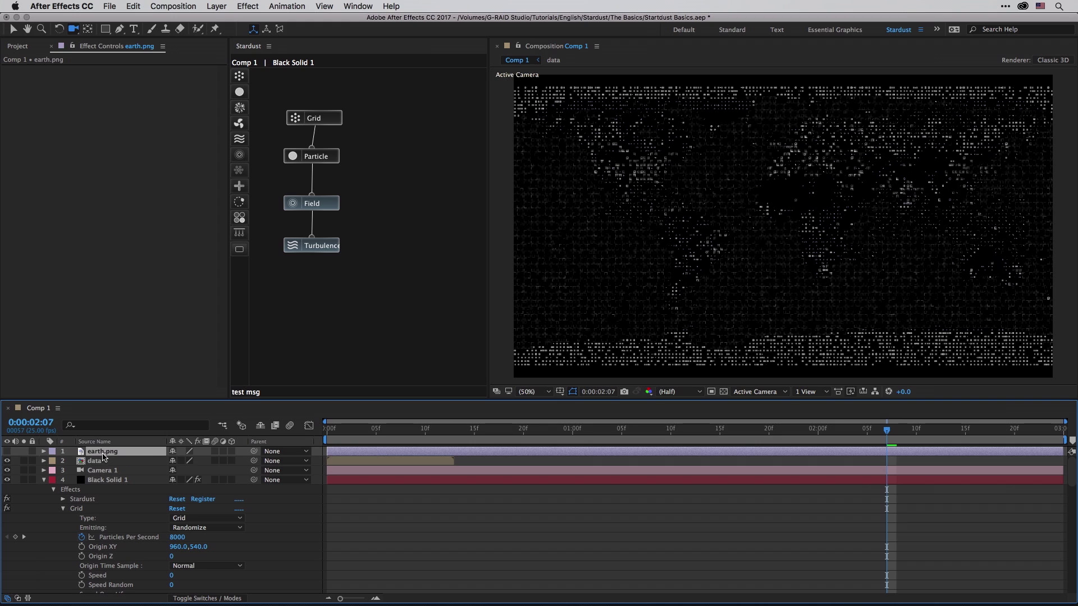
# Step: View earth.png in its own Layer panel, then select Black Solid 1 for its Stardust settings
pyautogui.doubleClick(99, 454)
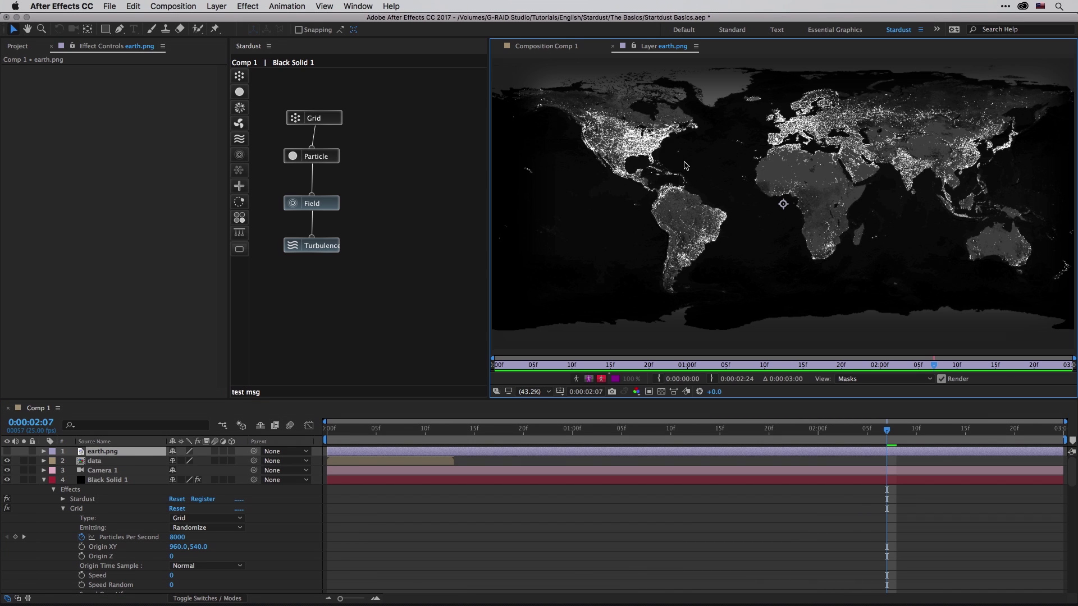
pyautogui.click(613, 47)
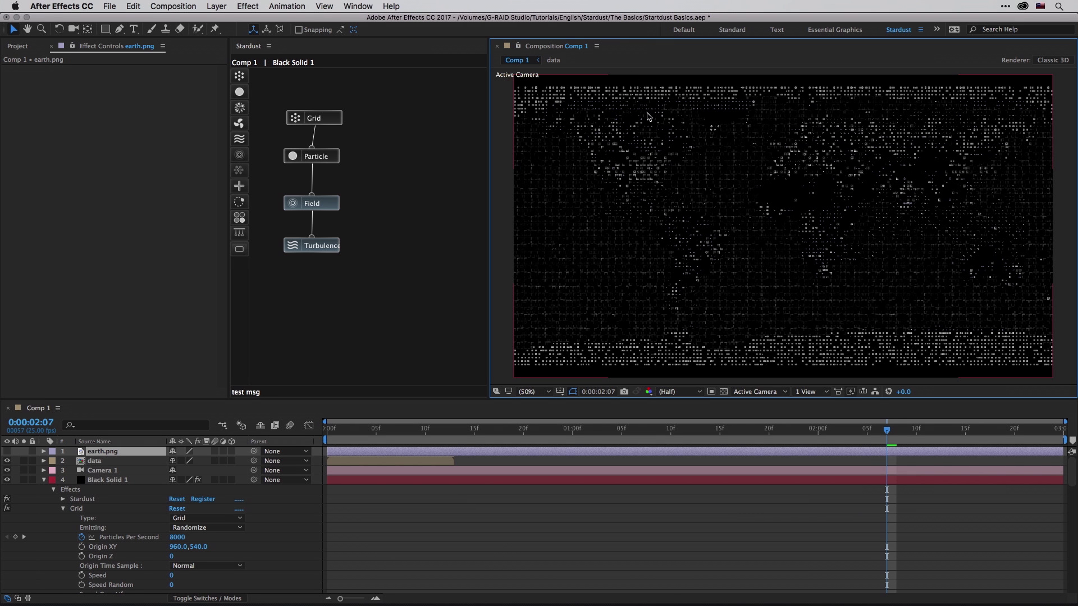
pyautogui.click(136, 478)
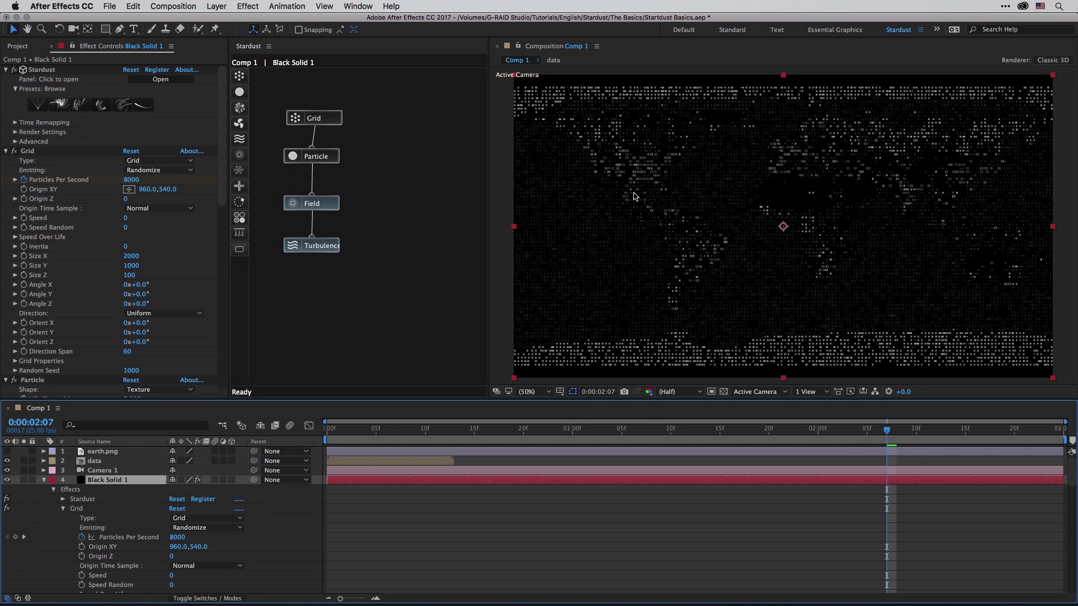
# Step: View the comp at 100% Full, inspect the Grid and Turbulence nodes, and disable Field
pyautogui.press('.')
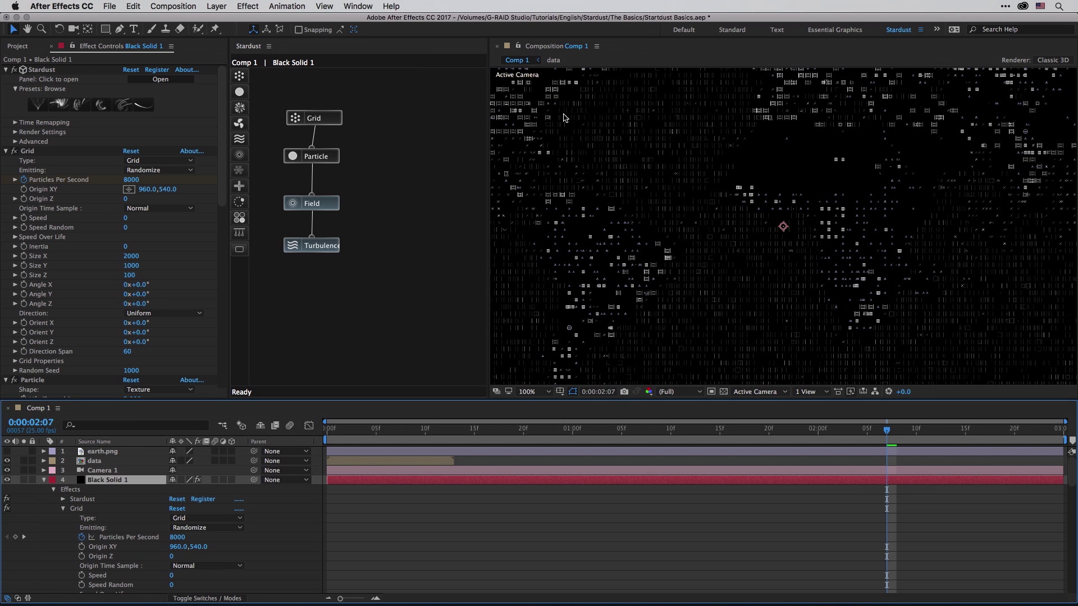
pyautogui.moveTo(569, 109); pyautogui.dragTo(729, 238)
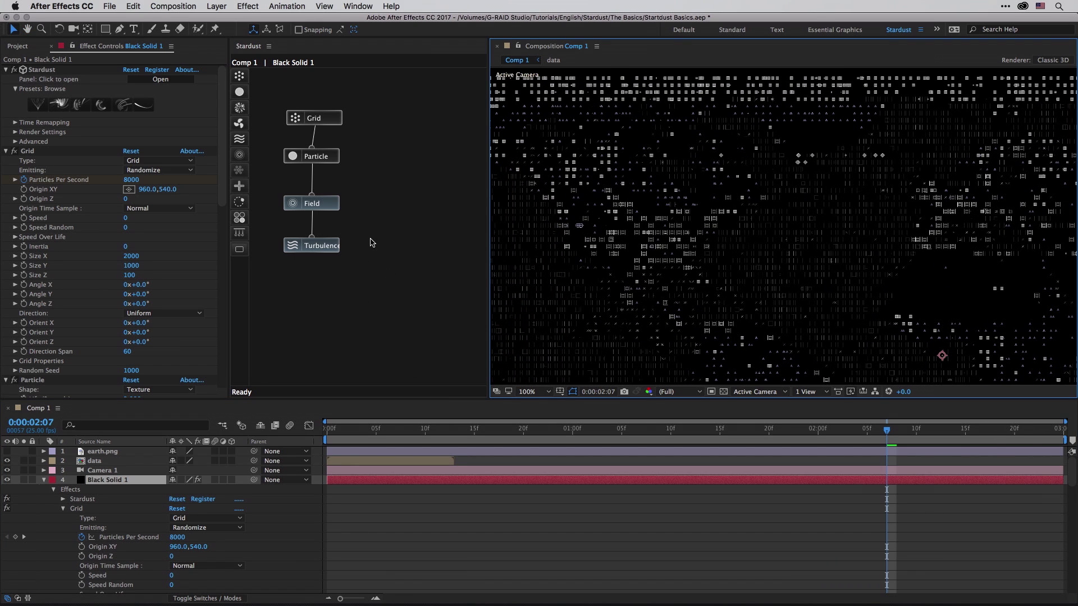
pyautogui.click(315, 120)
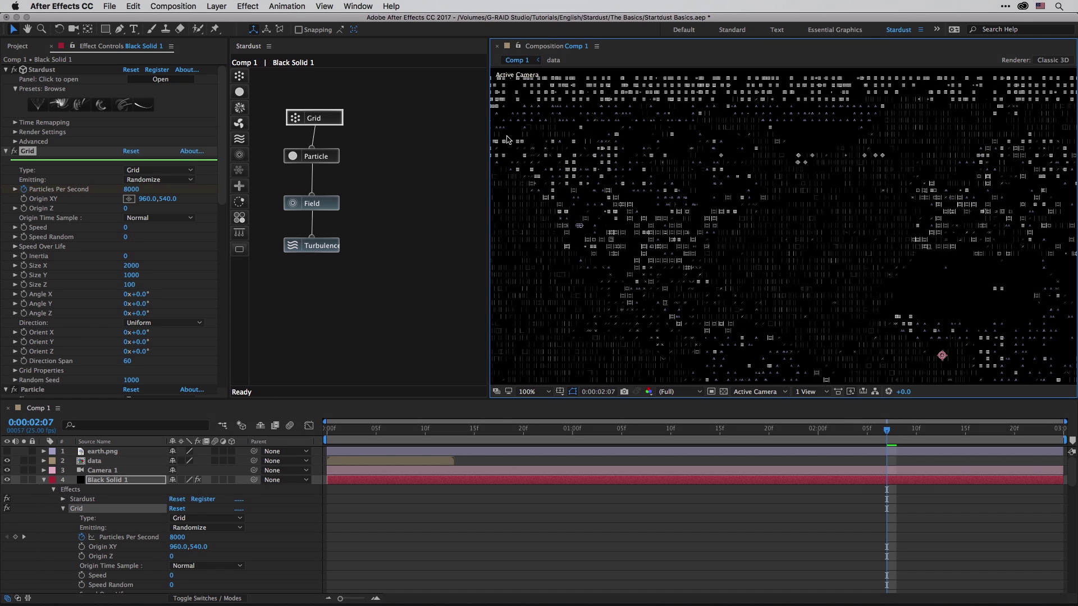
pyautogui.click(318, 250)
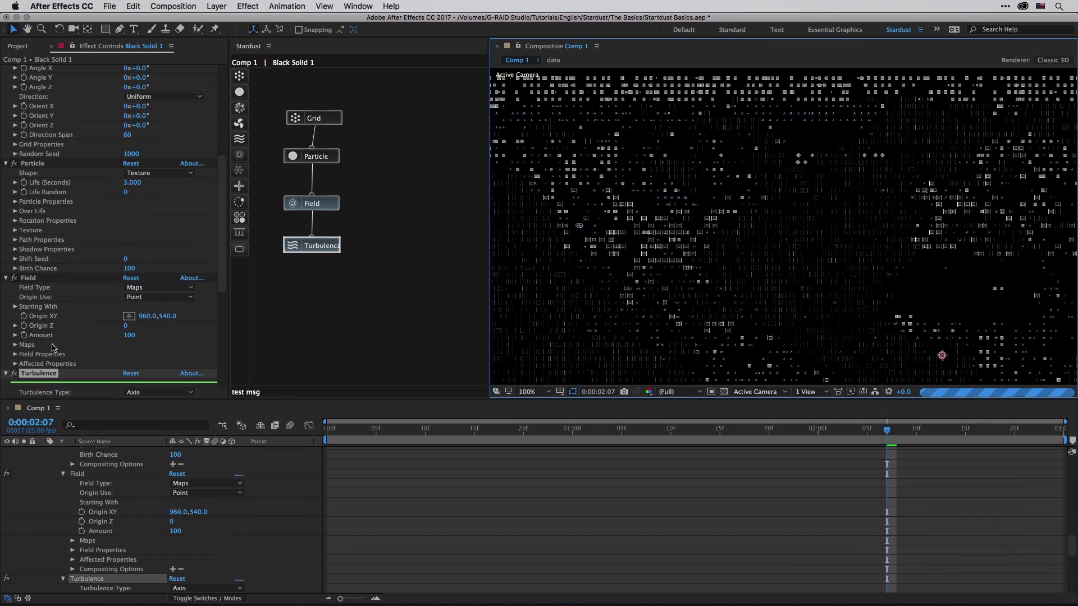
pyautogui.click(27, 306)
pyautogui.click(14, 278)
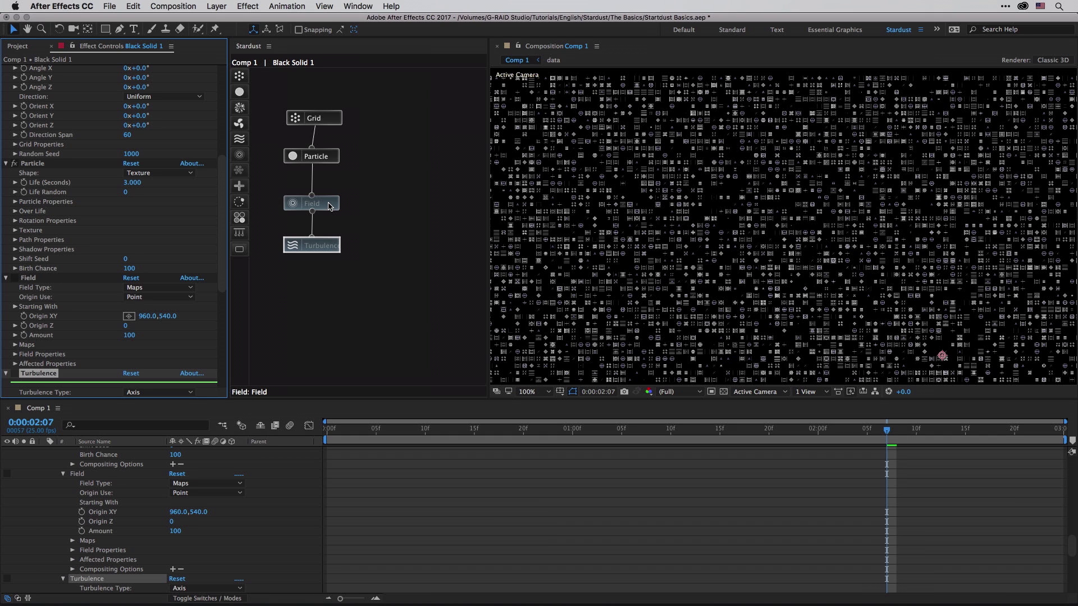
# Step: Find the Particle texture layer '2. data', then open the data precomp and scrub its shapes
pyautogui.click(323, 157)
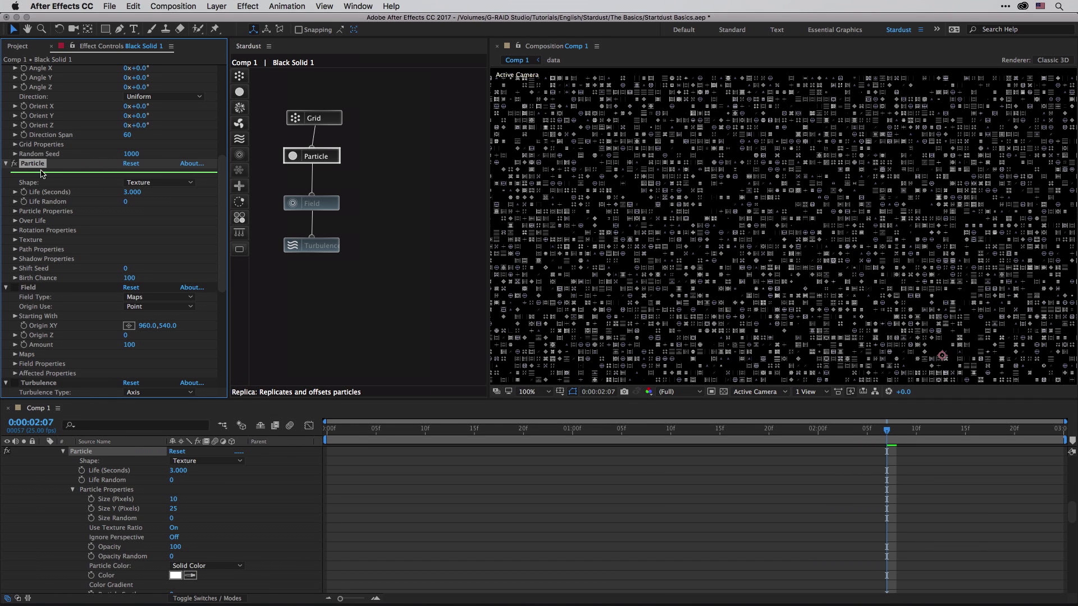
pyautogui.click(19, 241)
pyautogui.click(15, 241)
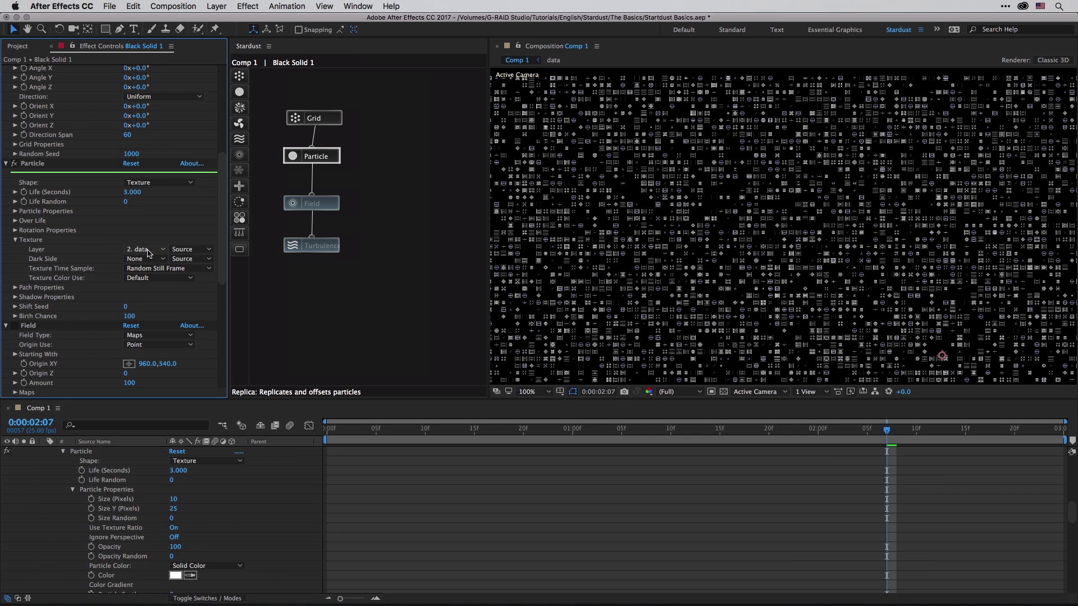
pyautogui.scroll(10, 262, 508)
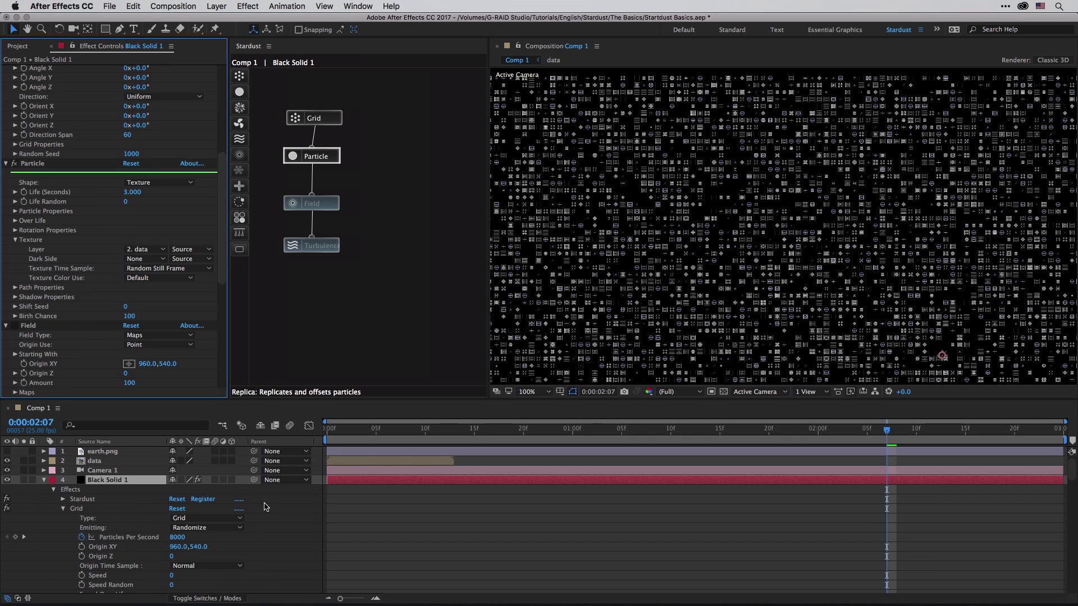
pyautogui.doubleClick(91, 462)
pyautogui.moveTo(497, 435); pyautogui.dragTo(972, 455)
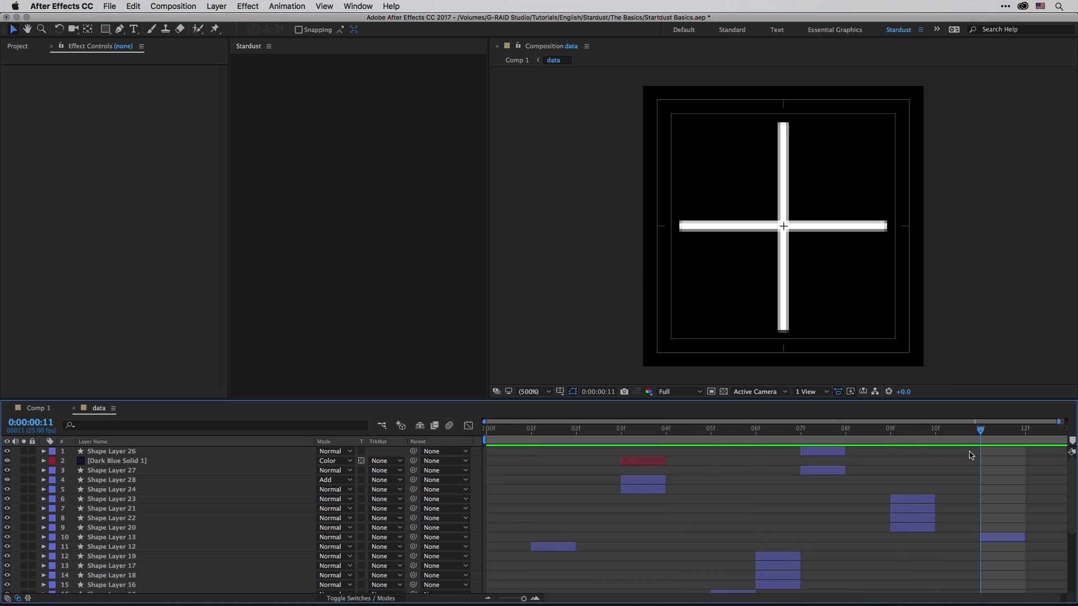
# Step: Back in Comp 1, scrub a few frames and hide the data layer
pyautogui.click(521, 61)
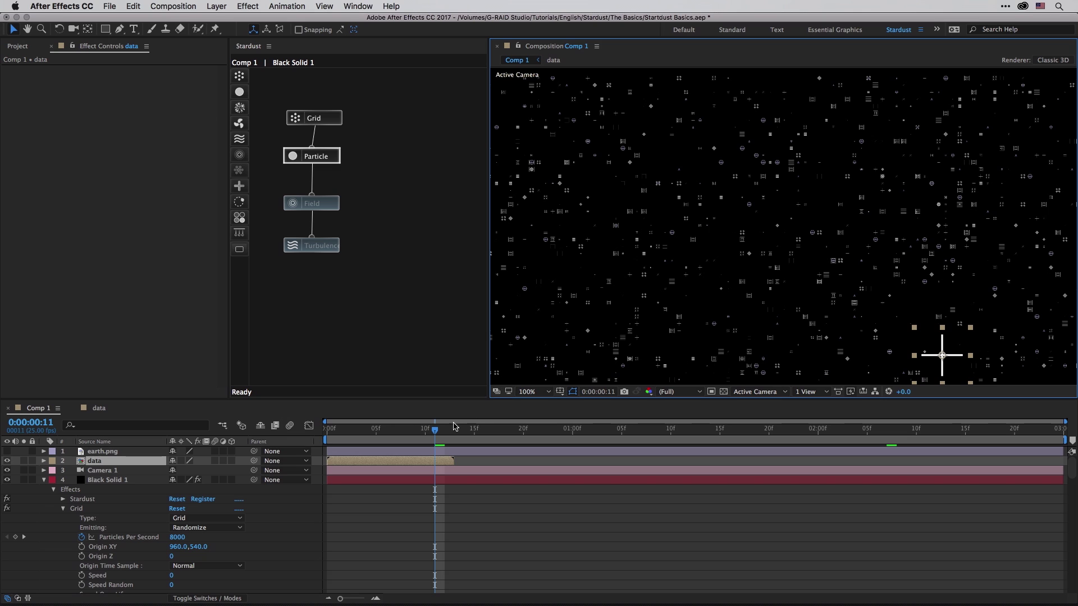
pyautogui.moveTo(432, 434)
pyautogui.mouseDown()
pyautogui.moveTo(414, 435)
pyautogui.moveTo(444, 439)
pyautogui.mouseUp()
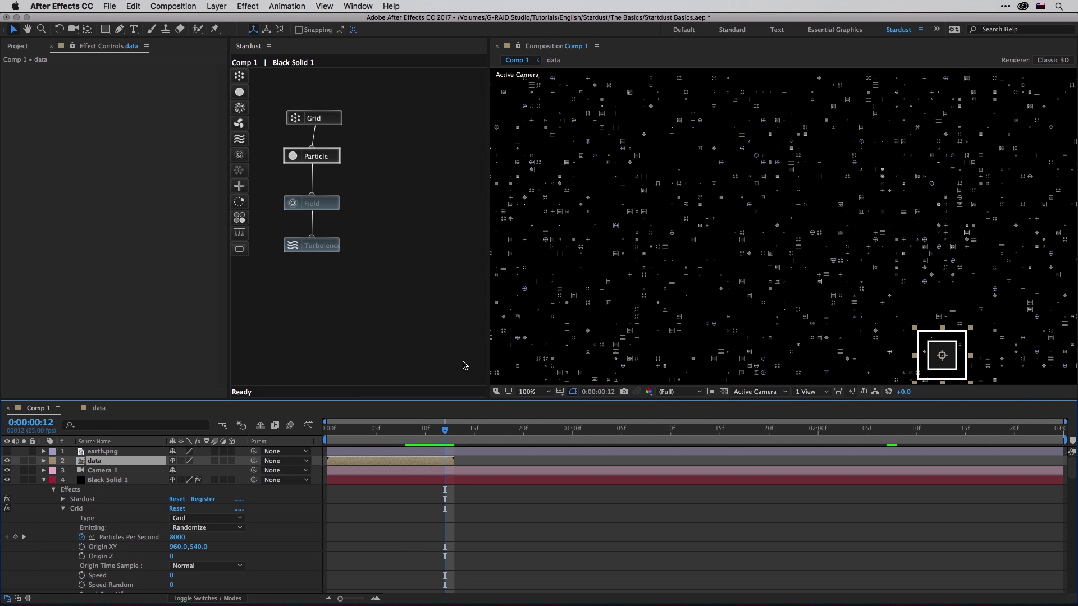
pyautogui.click(7, 461)
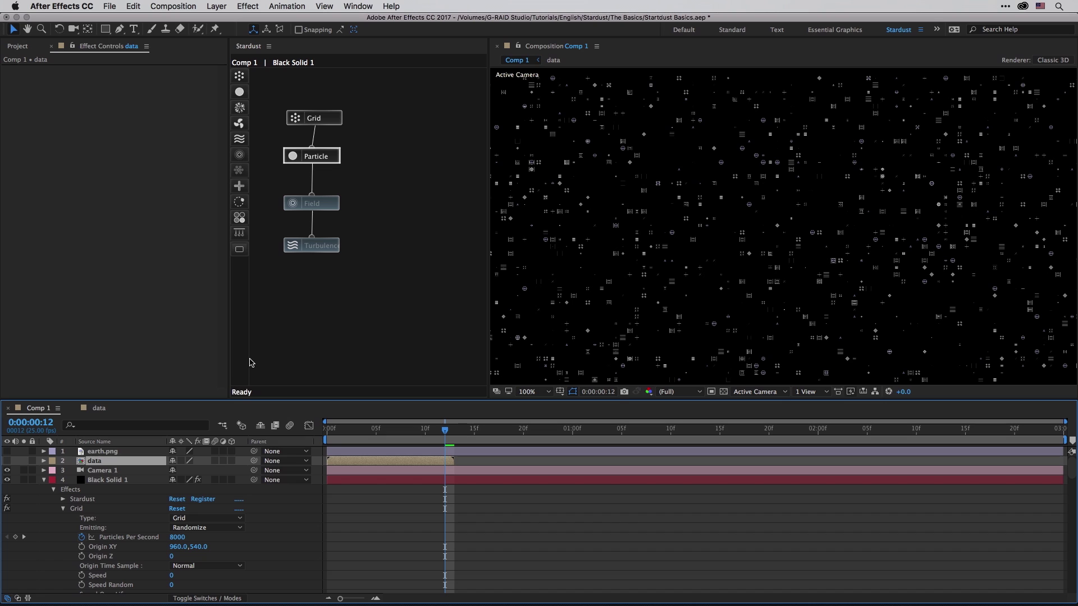
# Step: Show Black Solid 1's Stardust settings and collapse the Grid and Particle groups
pyautogui.click(108, 480)
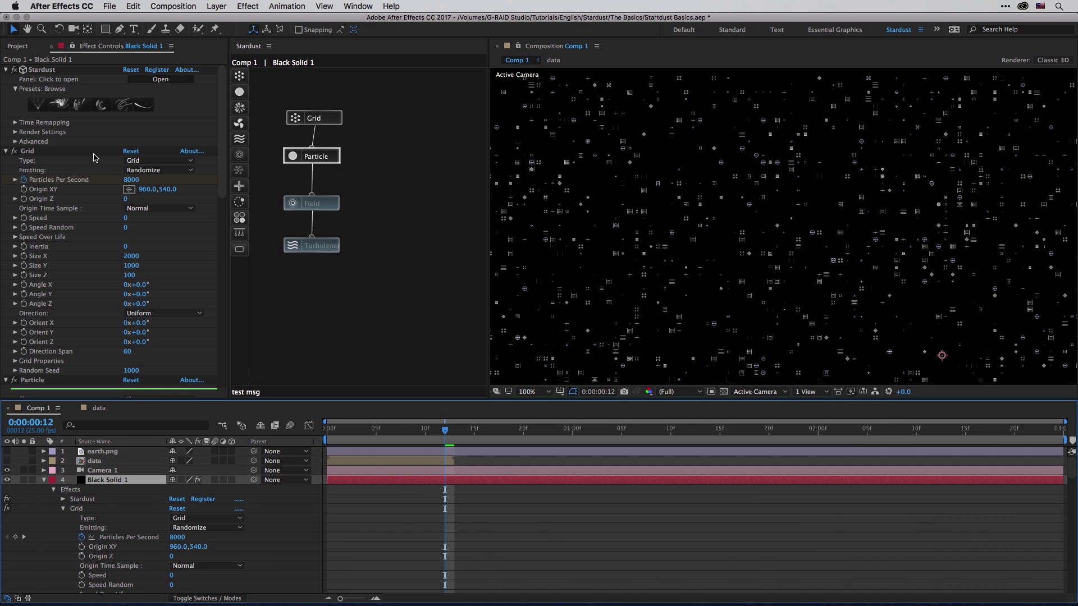
pyautogui.click(8, 153)
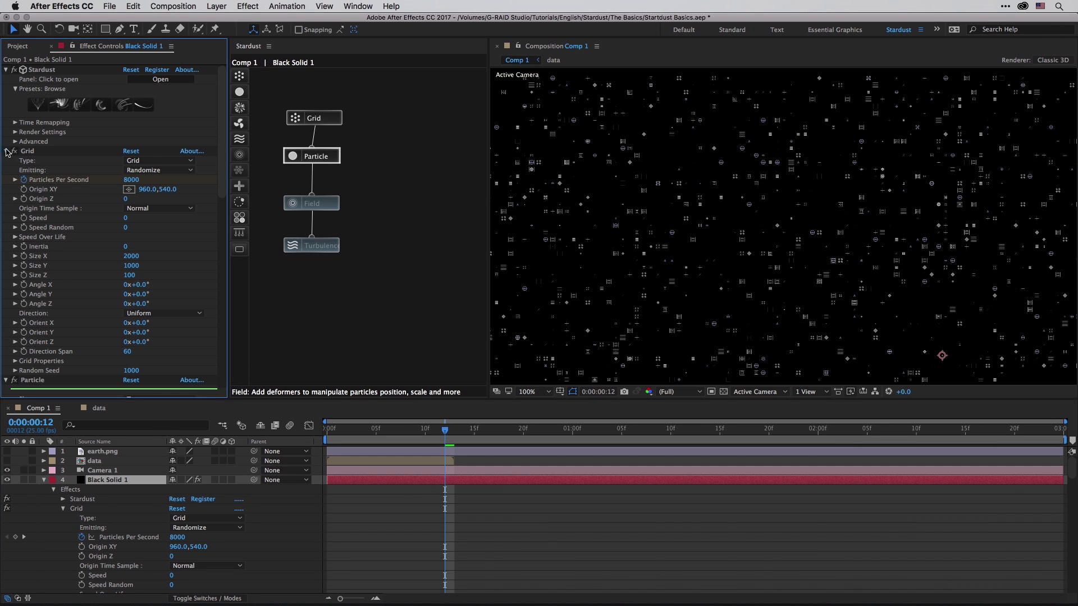
pyautogui.click(7, 151)
pyautogui.click(7, 161)
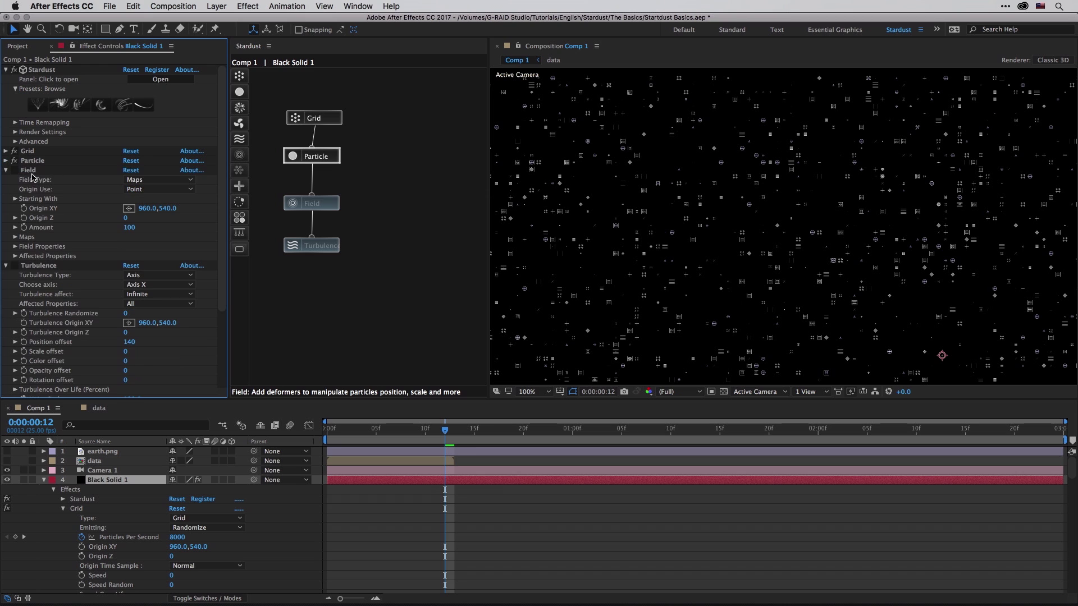
# Step: Enable the Field as type Maps, with layer '1. earth.png' as the map source
pyautogui.click(30, 171)
pyautogui.click(14, 170)
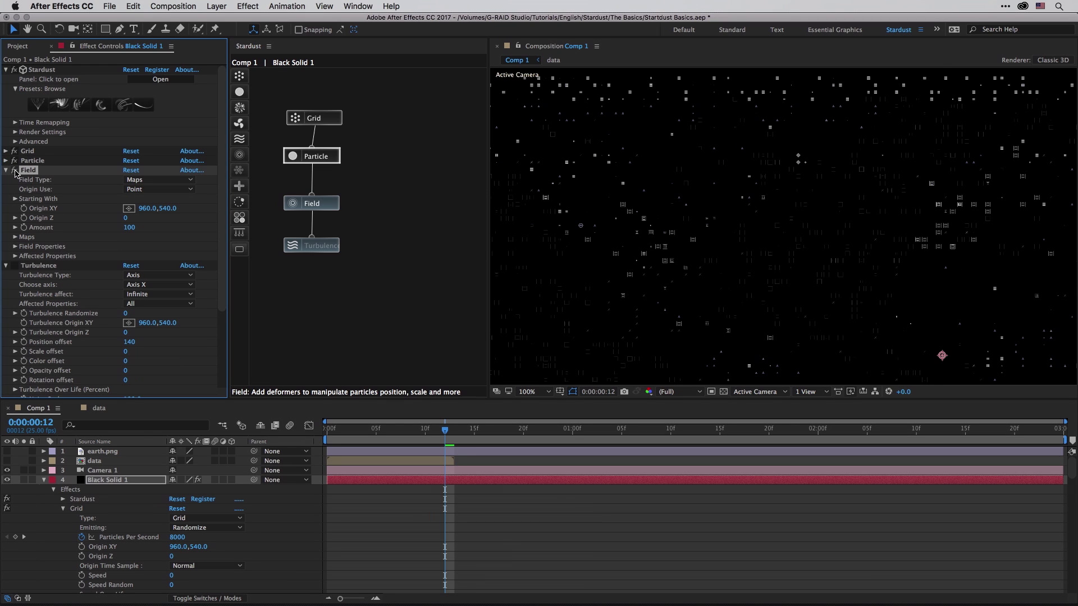
pyautogui.click(143, 181)
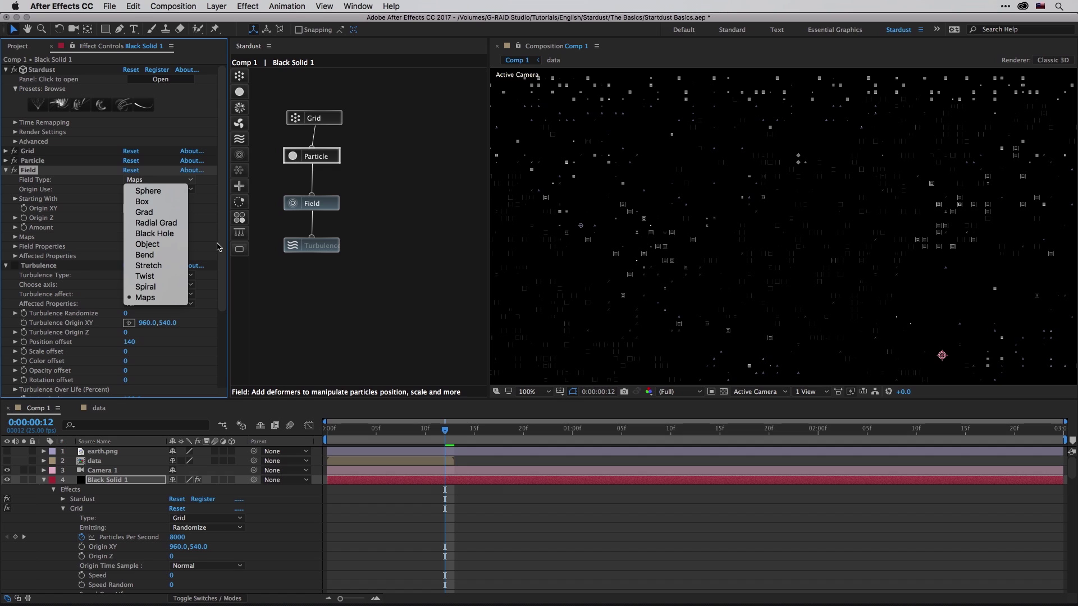
pyautogui.click(214, 235)
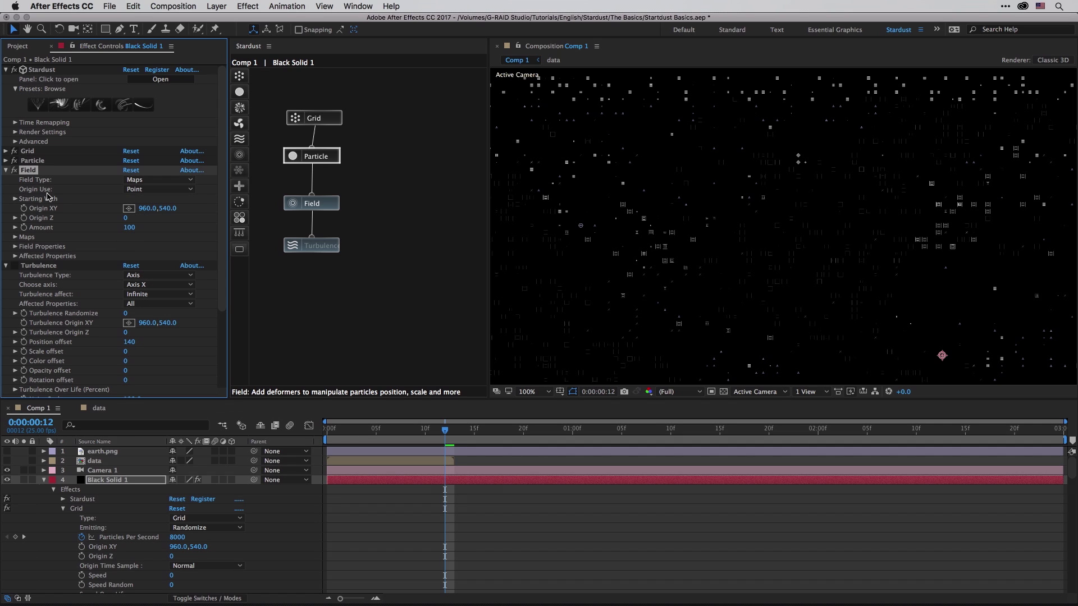
pyautogui.click(17, 238)
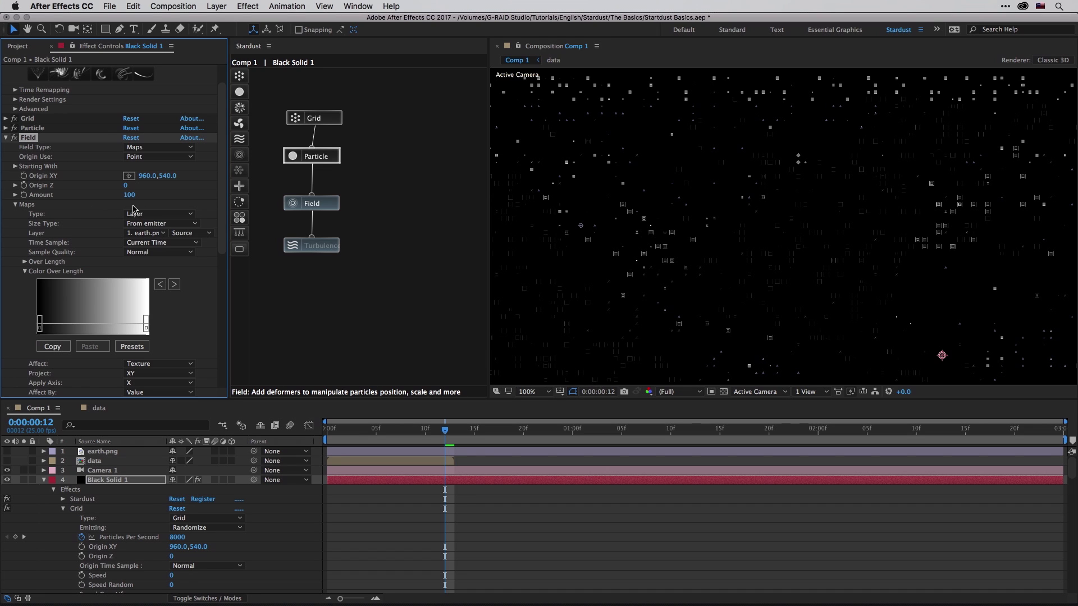
pyautogui.click(146, 233)
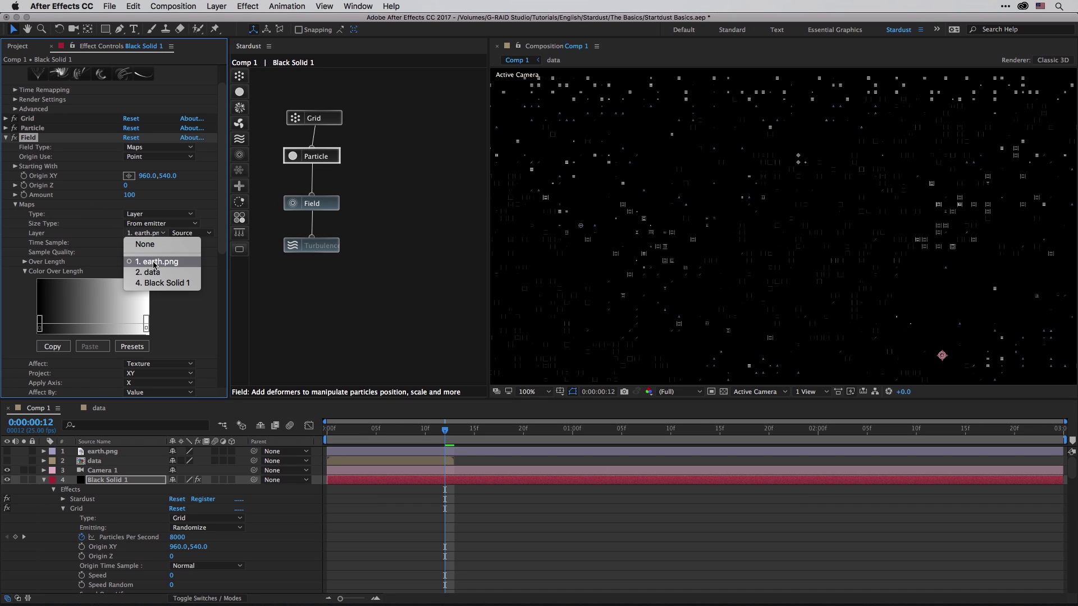
pyautogui.click(64, 242)
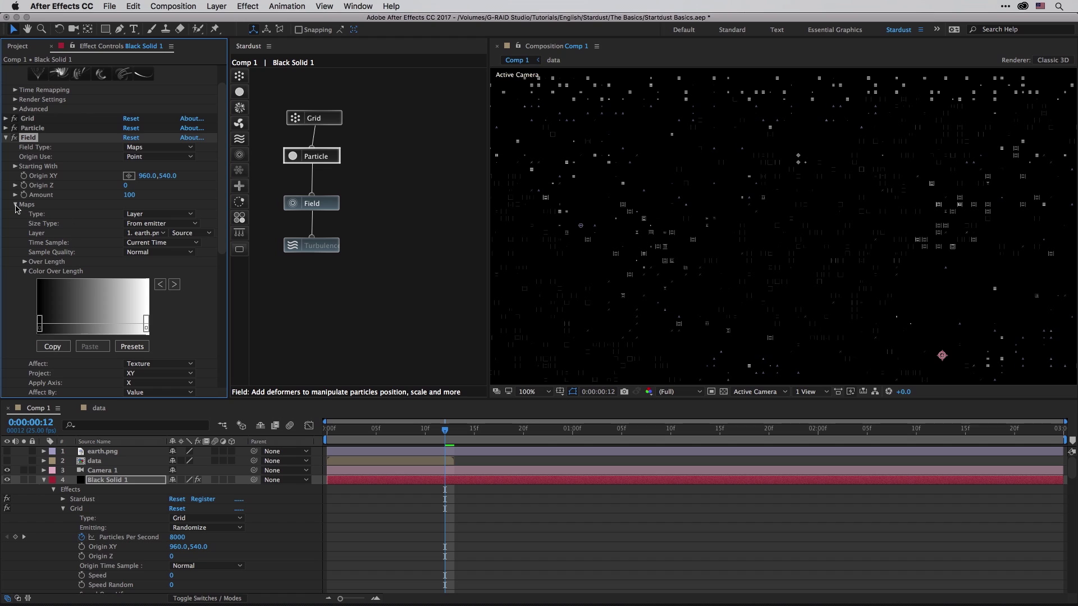
pyautogui.click(26, 271)
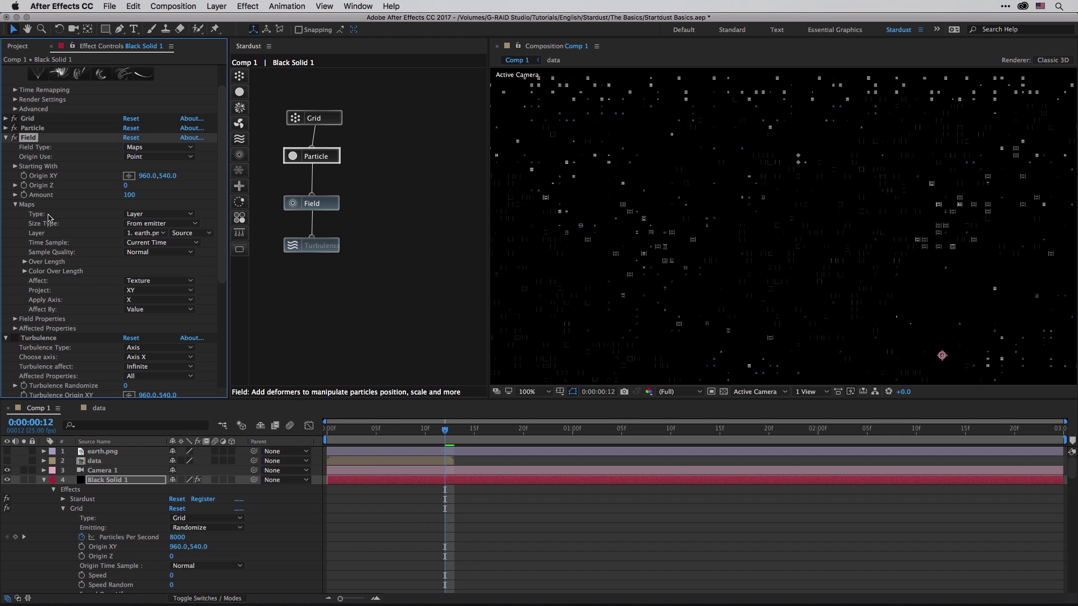
# Step: Go to a later frame, fit the whole comp in the viewer, and expand the Grid emitter settings
pyautogui.click(16, 204)
pyautogui.moveTo(446, 431); pyautogui.dragTo(926, 423)
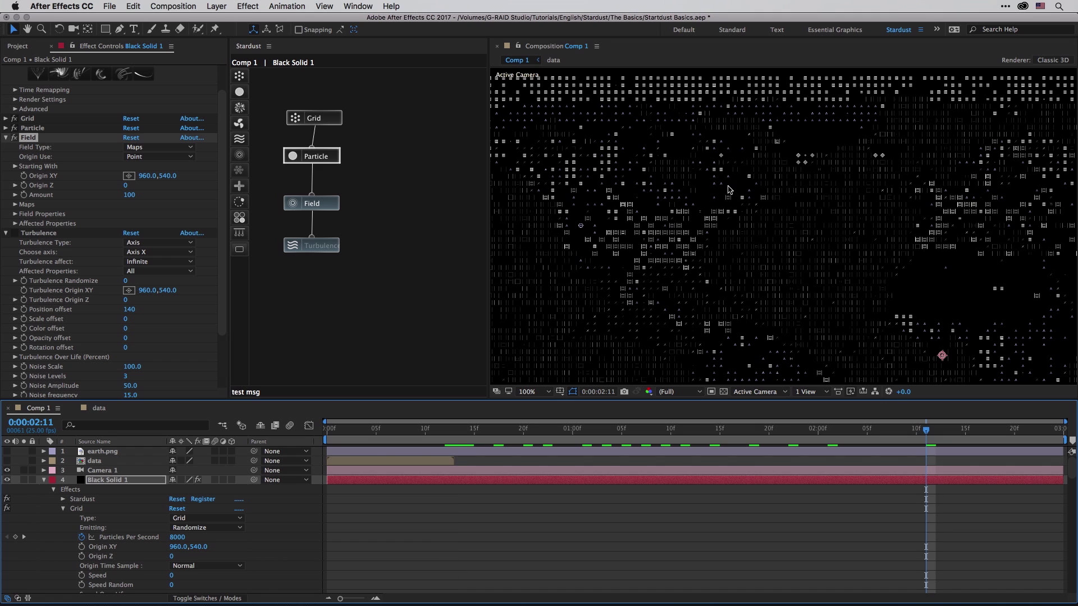
pyautogui.hotkey('shift', '/')
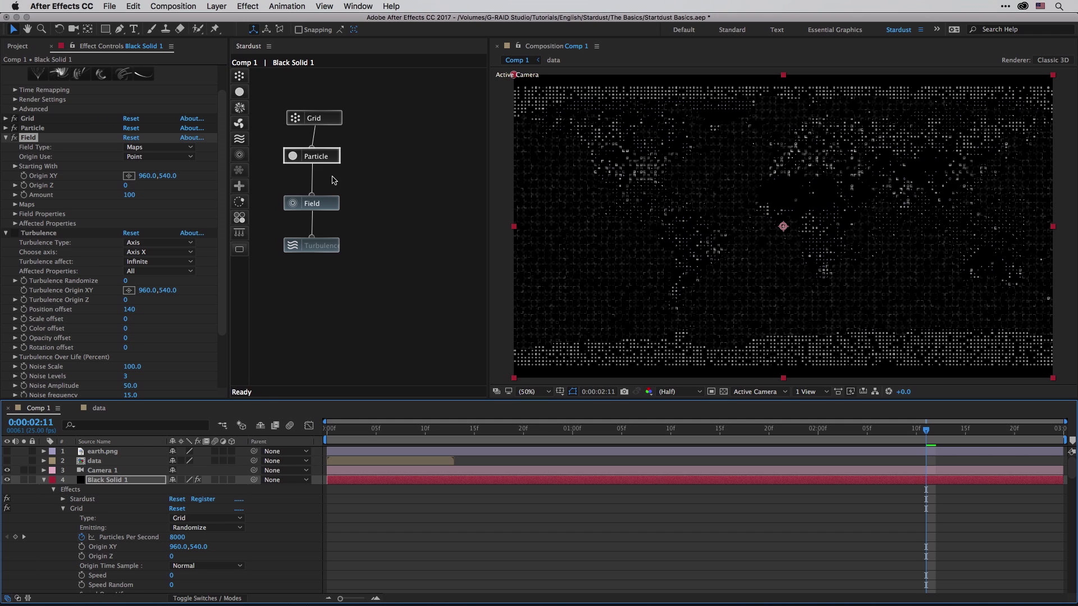
pyautogui.click(33, 128)
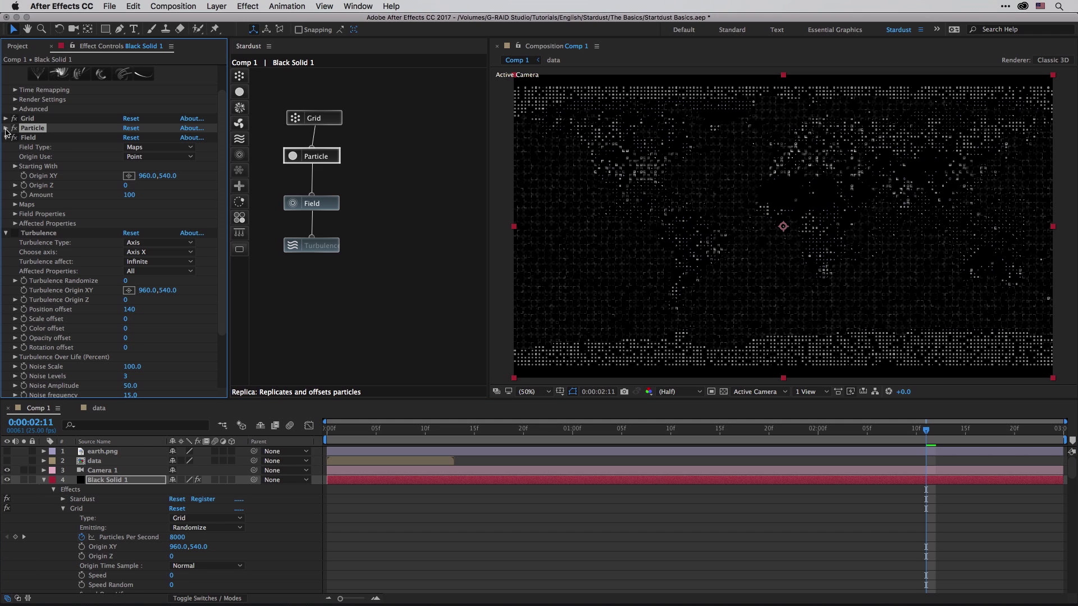
pyautogui.click(30, 118)
pyautogui.click(6, 118)
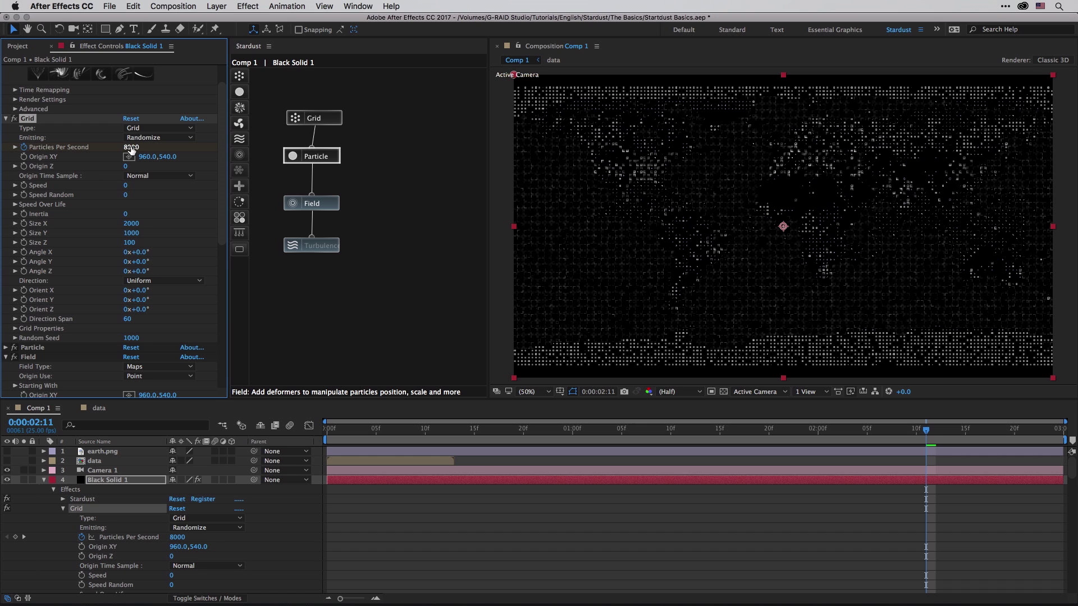
# Step: Scrub the Grid's Particles Per Second up to 35300 for a denser world map
pyautogui.moveTo(130, 149); pyautogui.dragTo(275, 155)
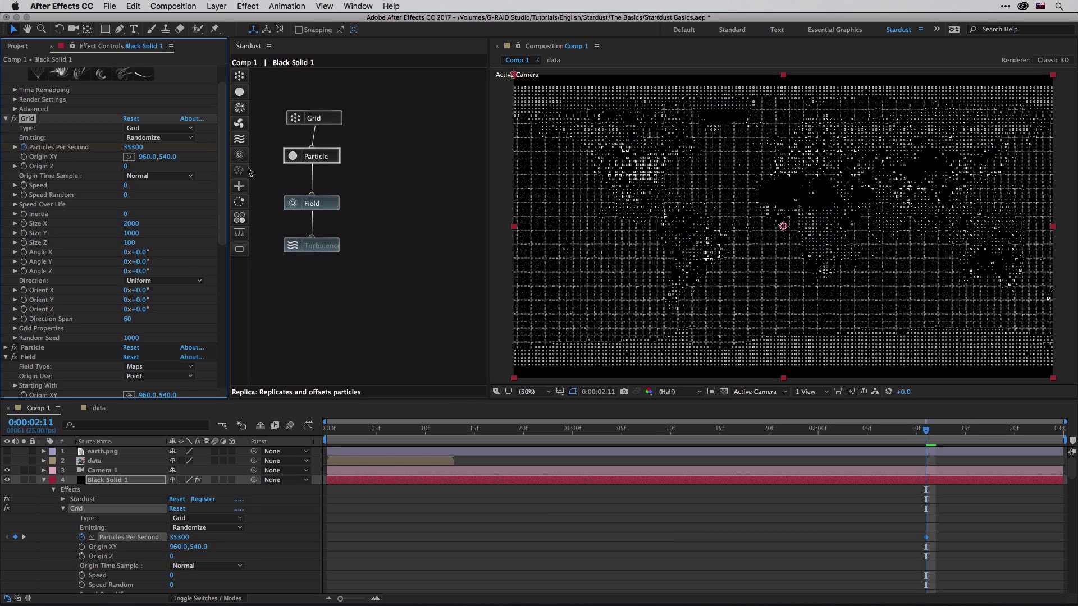
pyautogui.click(295, 206)
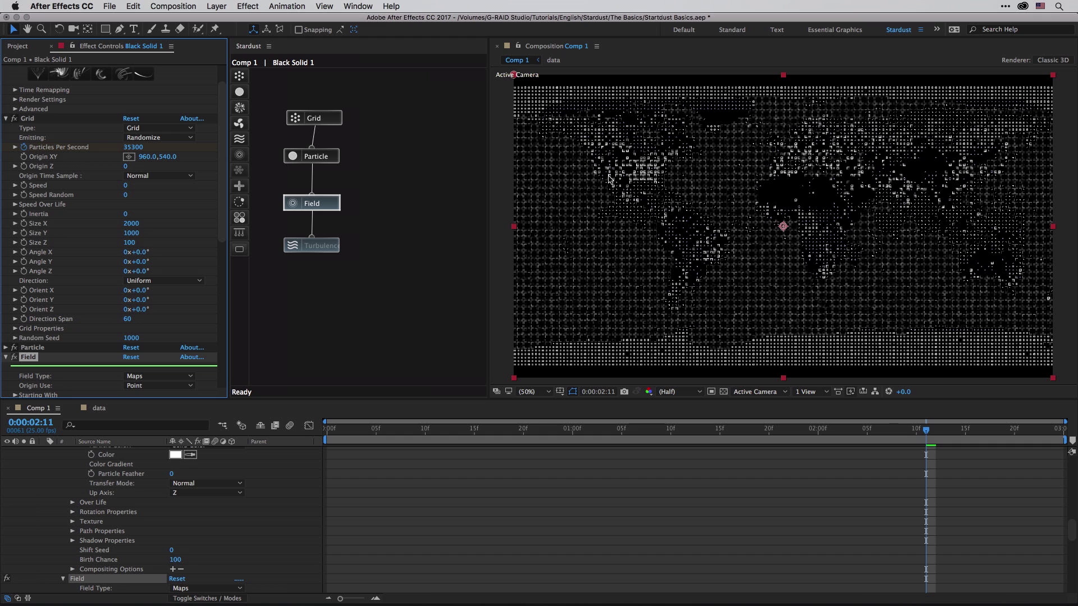
# Step: Re-enable Turbulence and preview the jittering earth-map particles at frame 0:00:02:01
pyautogui.click(303, 247)
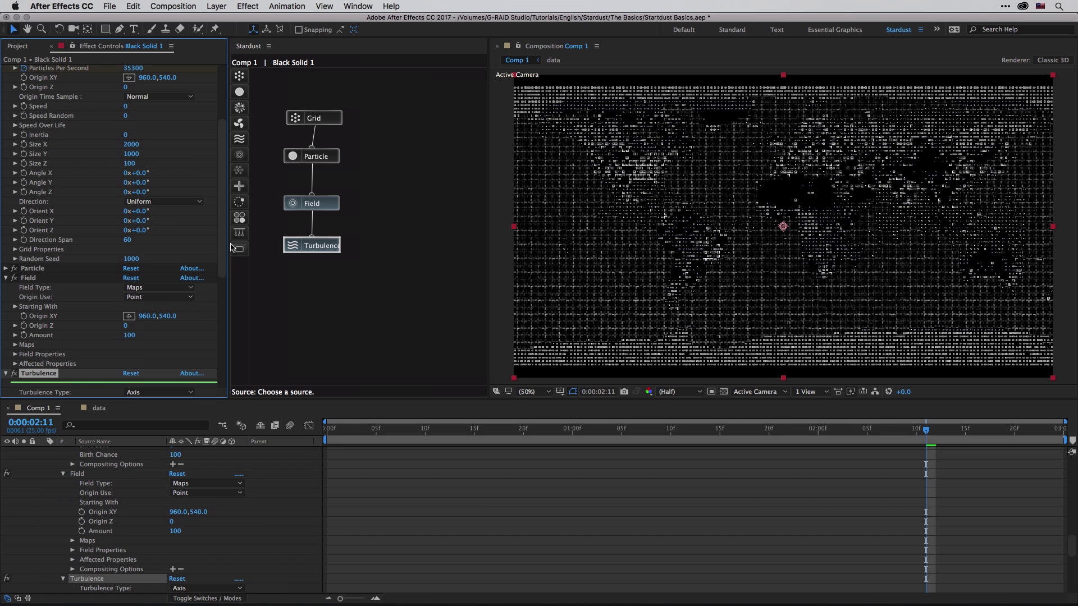
pyautogui.scroll(-8, 149, 196)
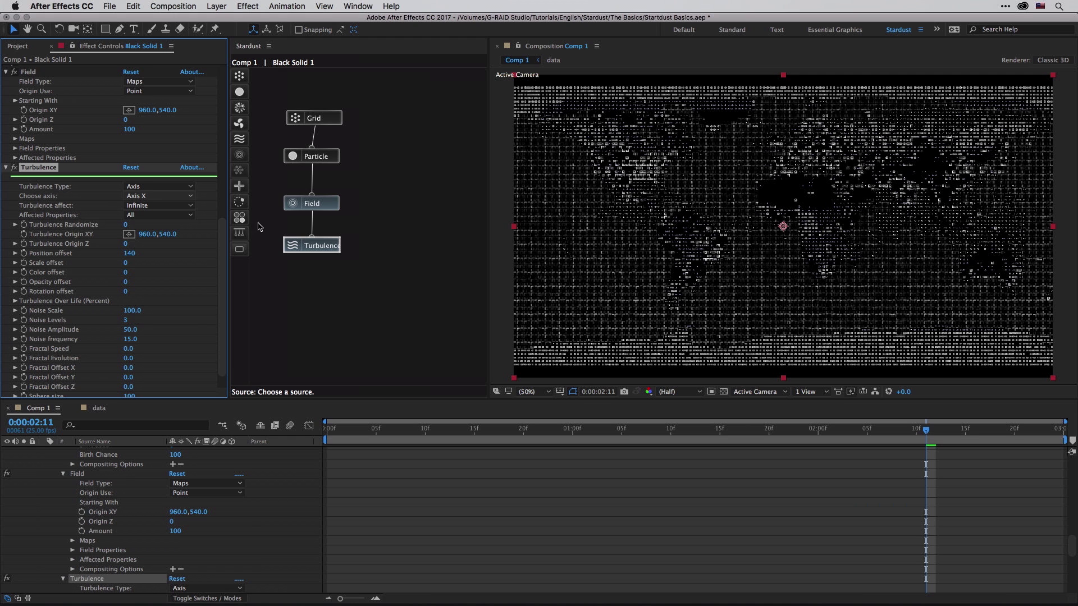
pyautogui.moveTo(616, 430); pyautogui.dragTo(784, 442)
pyautogui.click(822, 445)
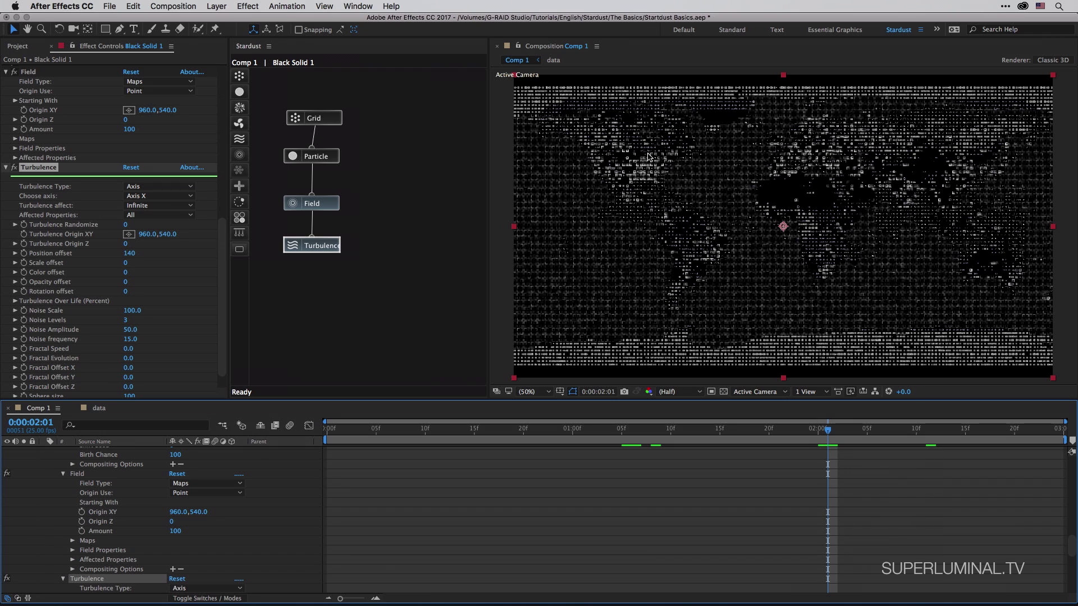